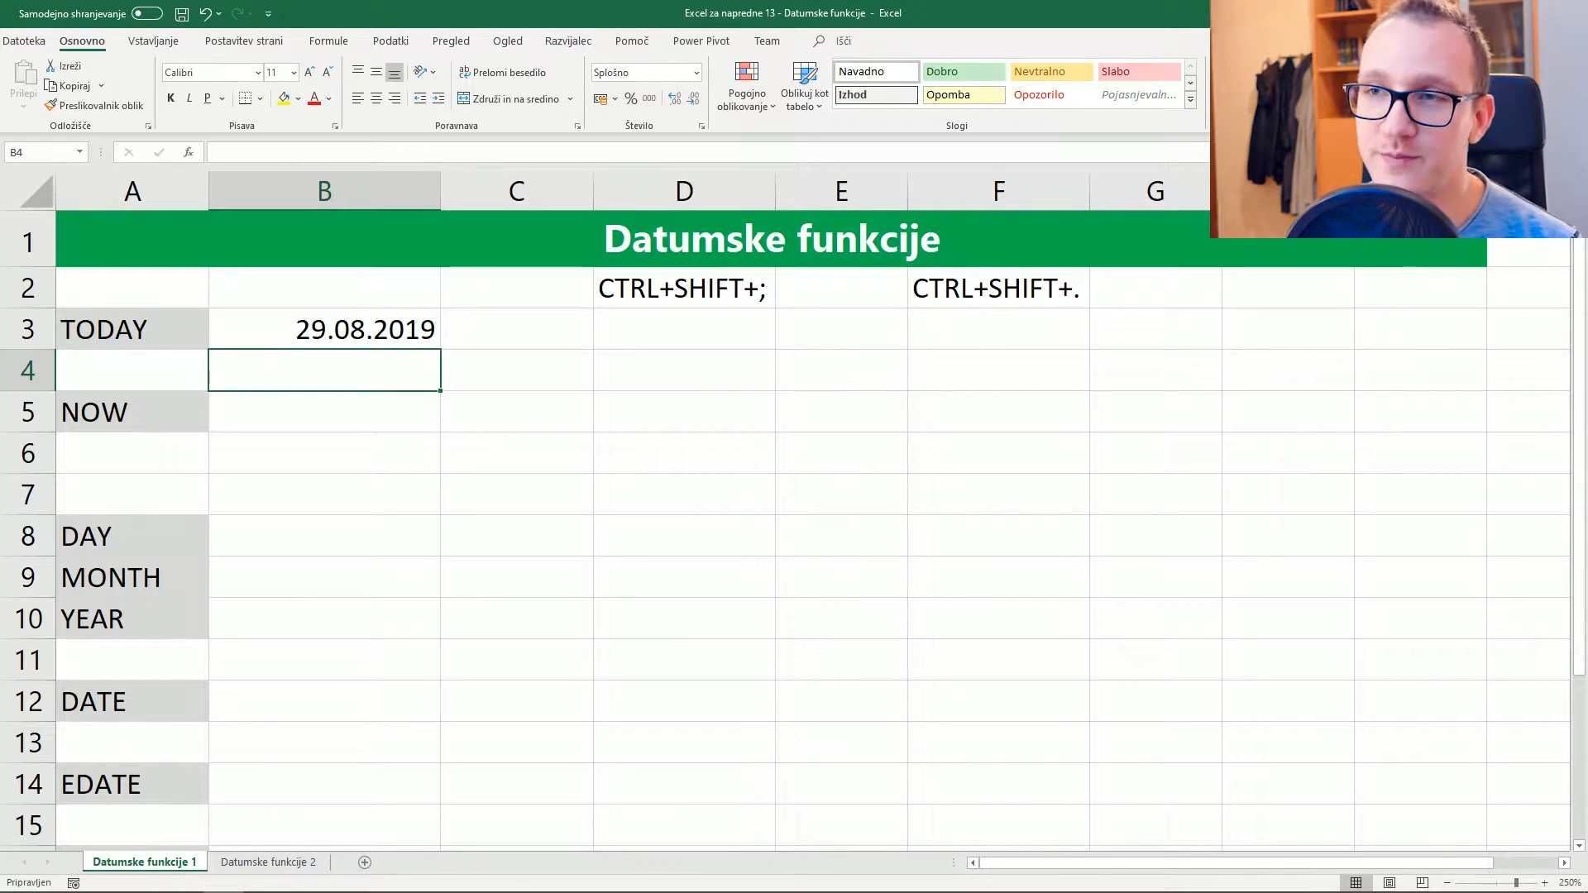
Insert the current date as a fixed value in D3 and compare it with the TODAY formula in B3
left_click(684, 329)
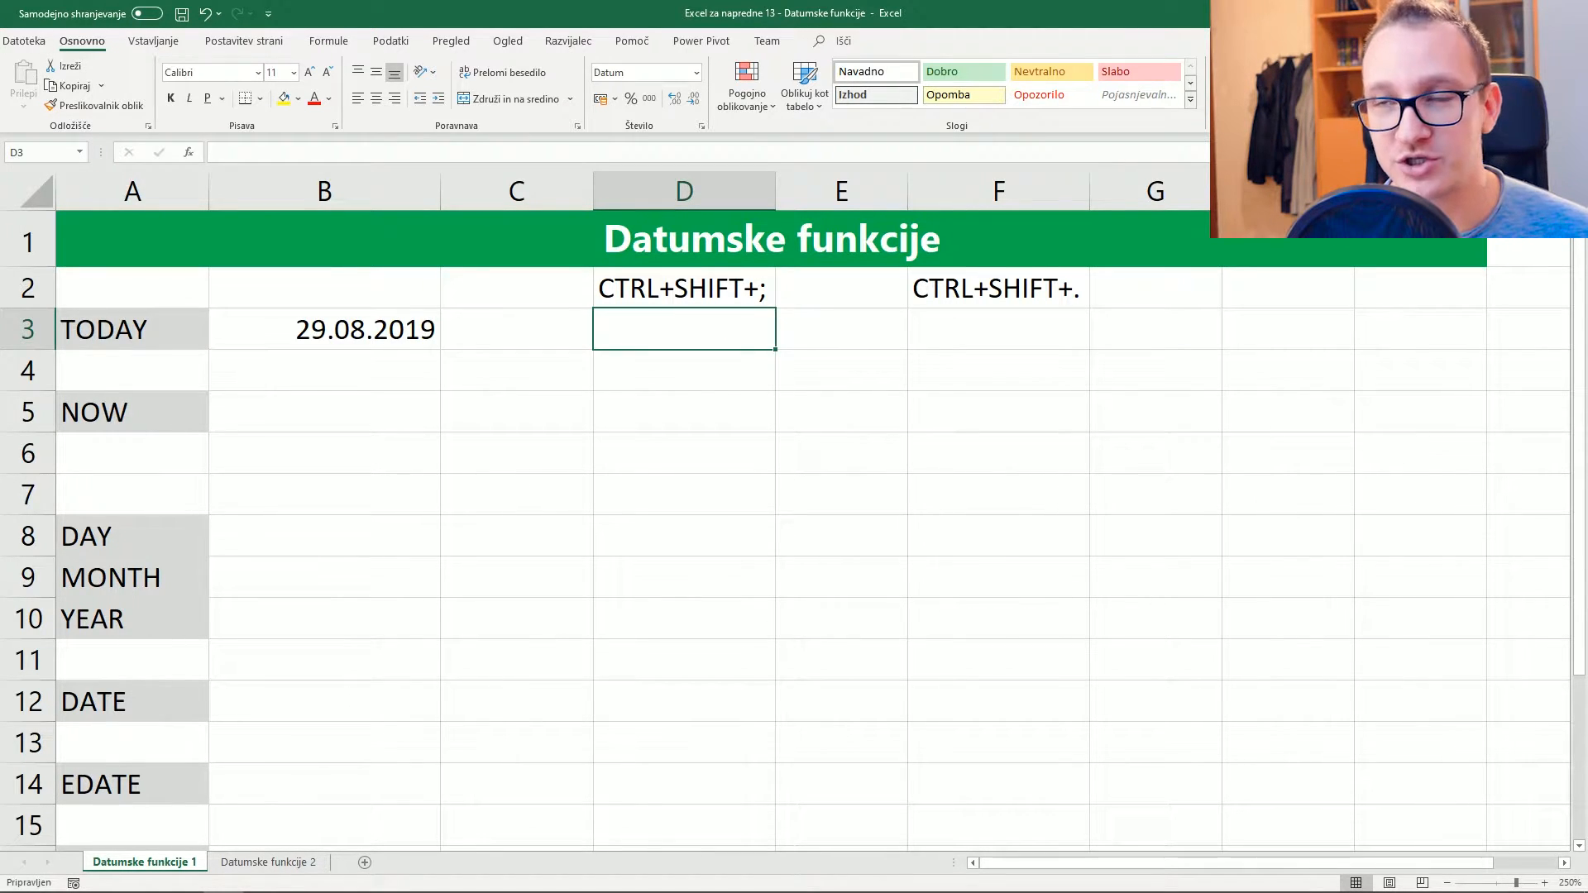
key("ctrl+shift+semicolon")
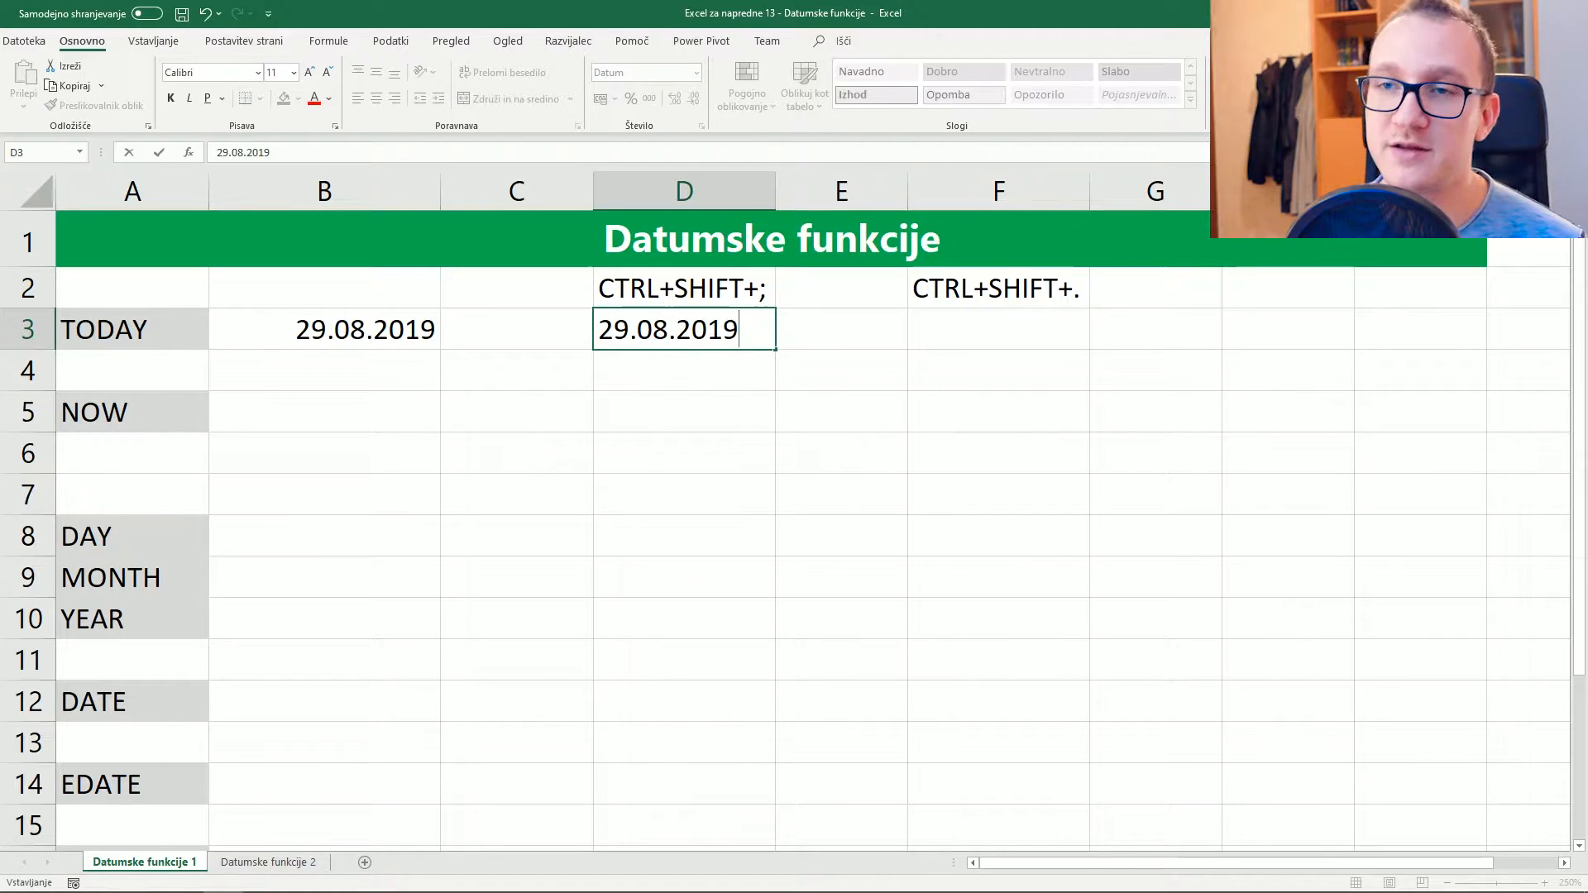
key("Left")
key("Left")
key("Right")
key("Right")
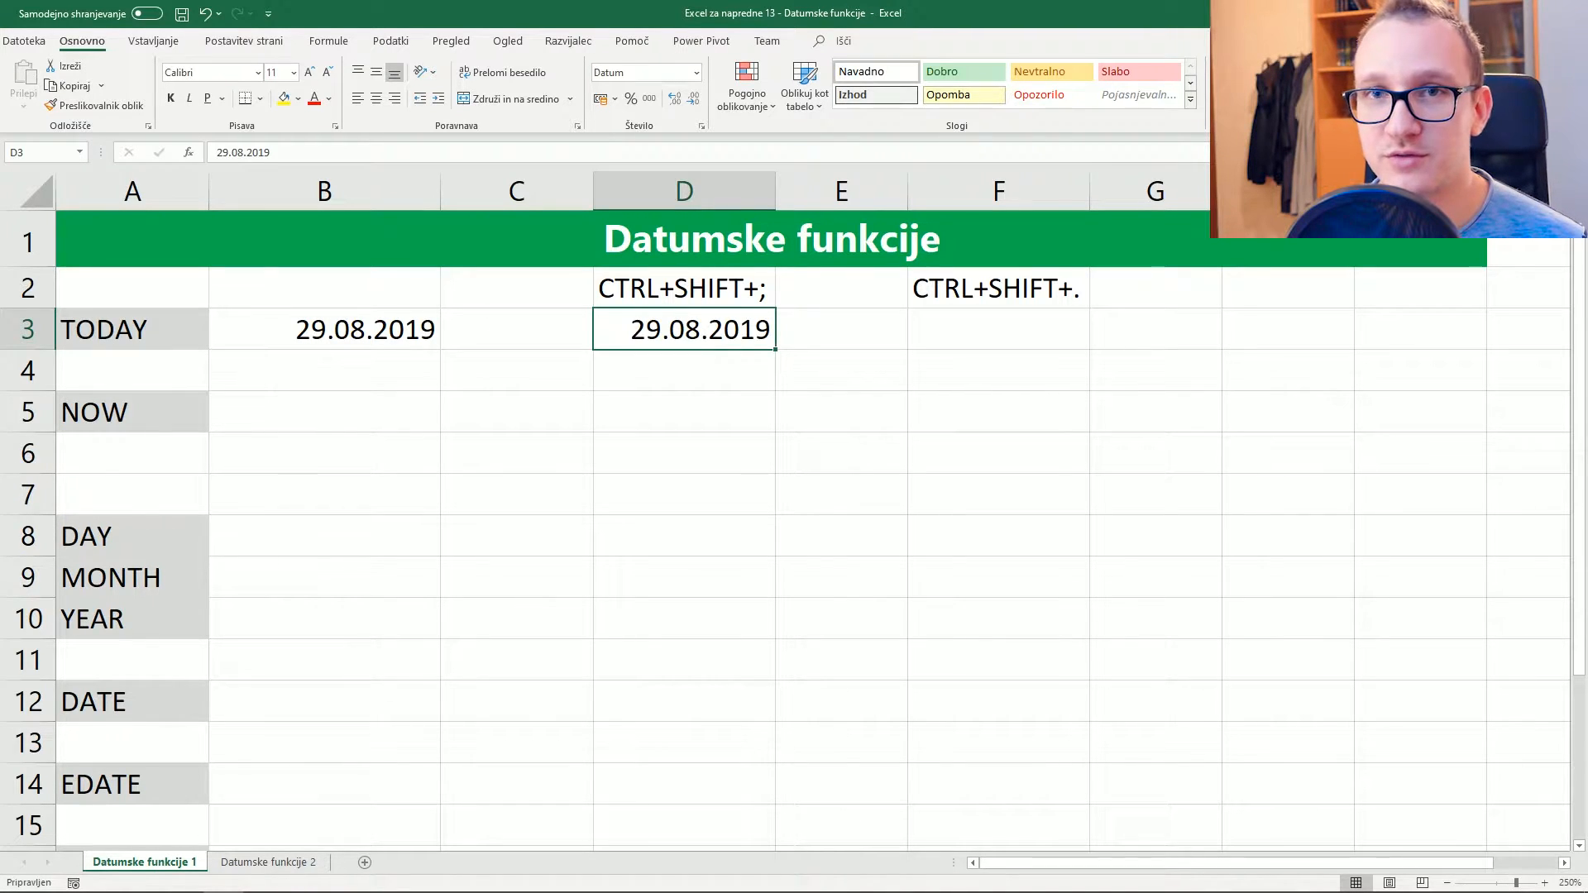
left_click(324, 329)
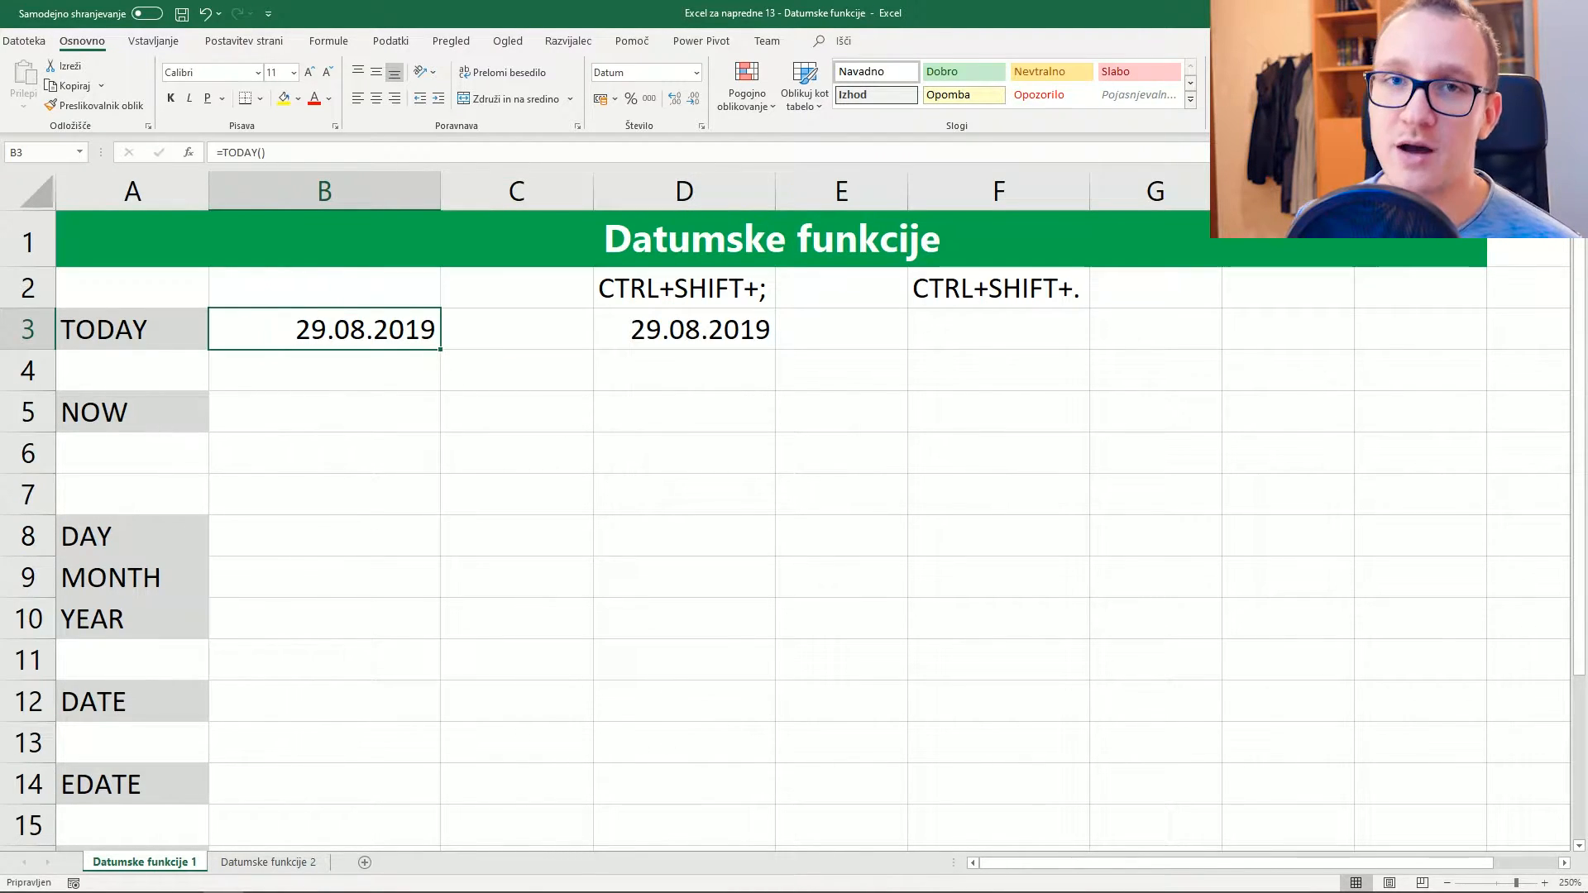
left_click(685, 329)
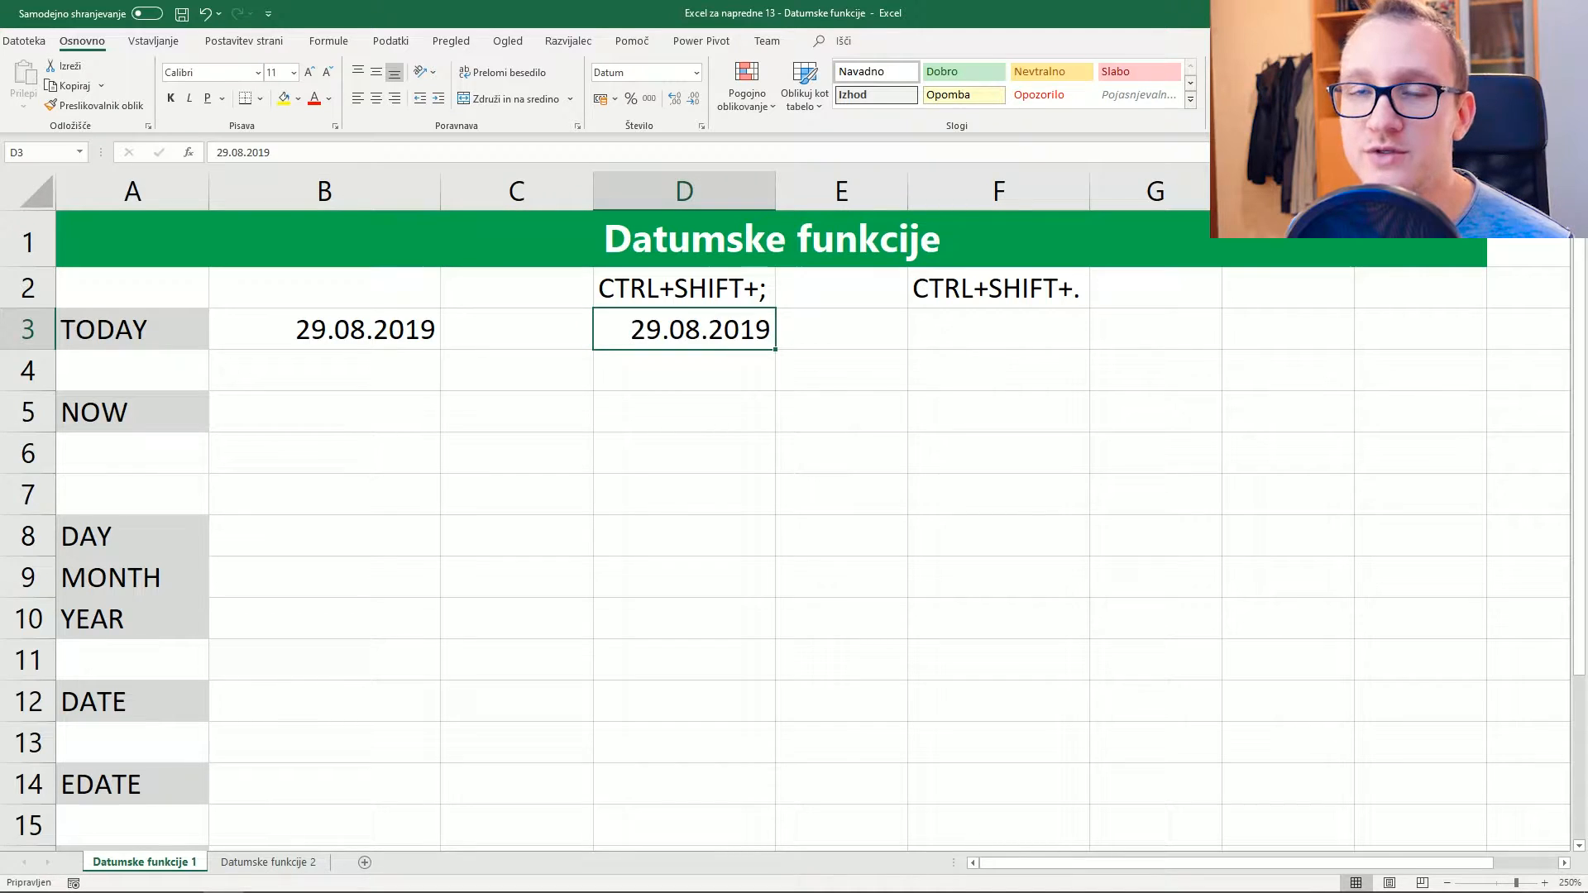
Enter the formula =now() in B5 to return the current date and time
left_click(324, 412)
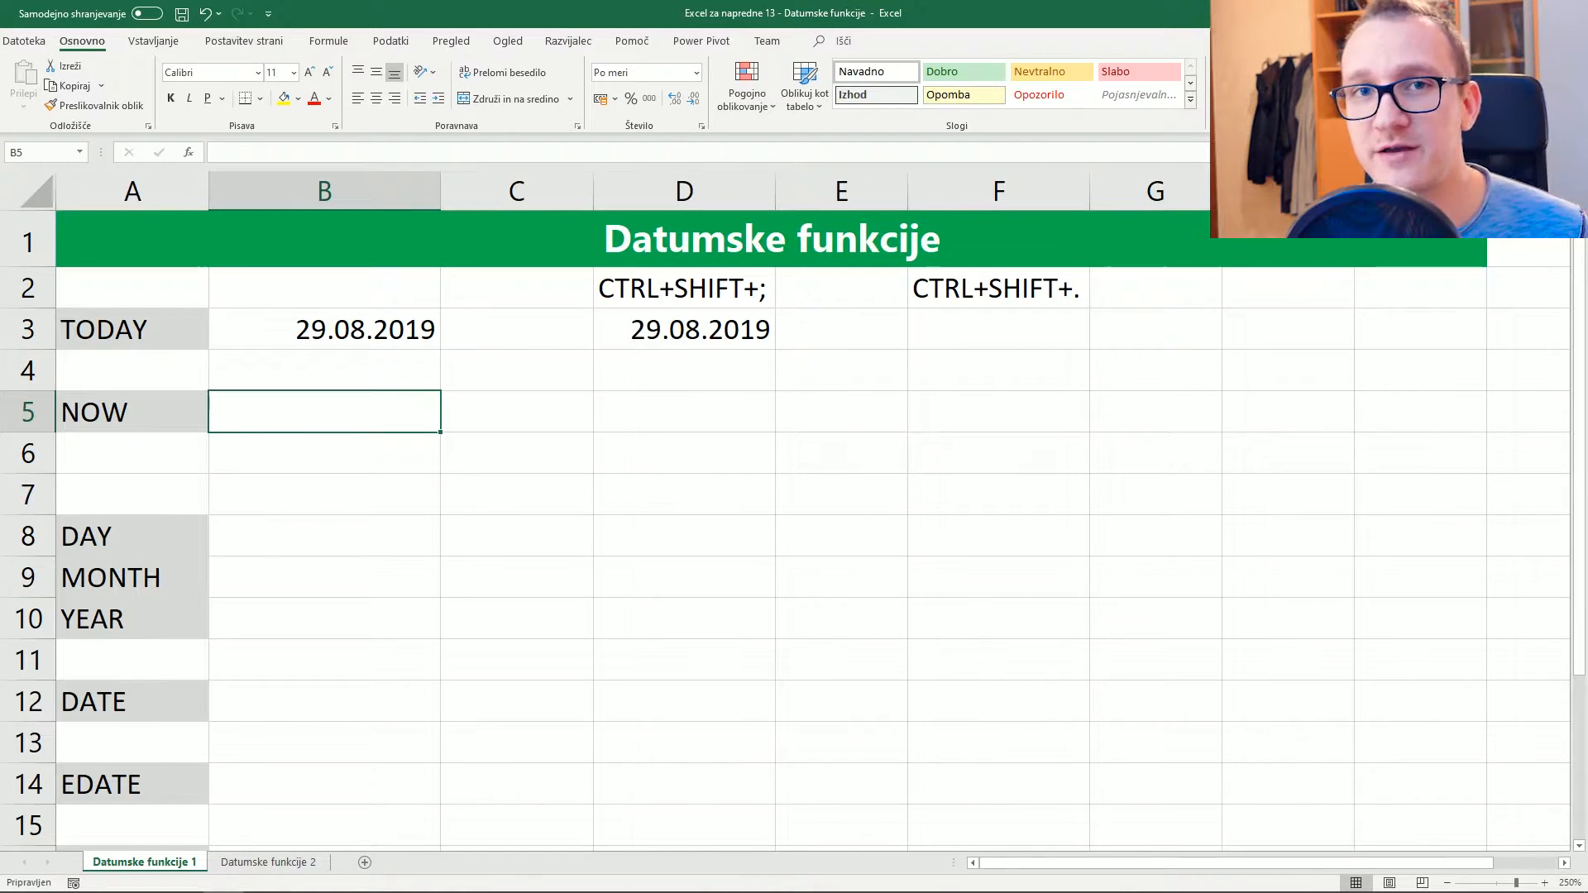
type("=n")
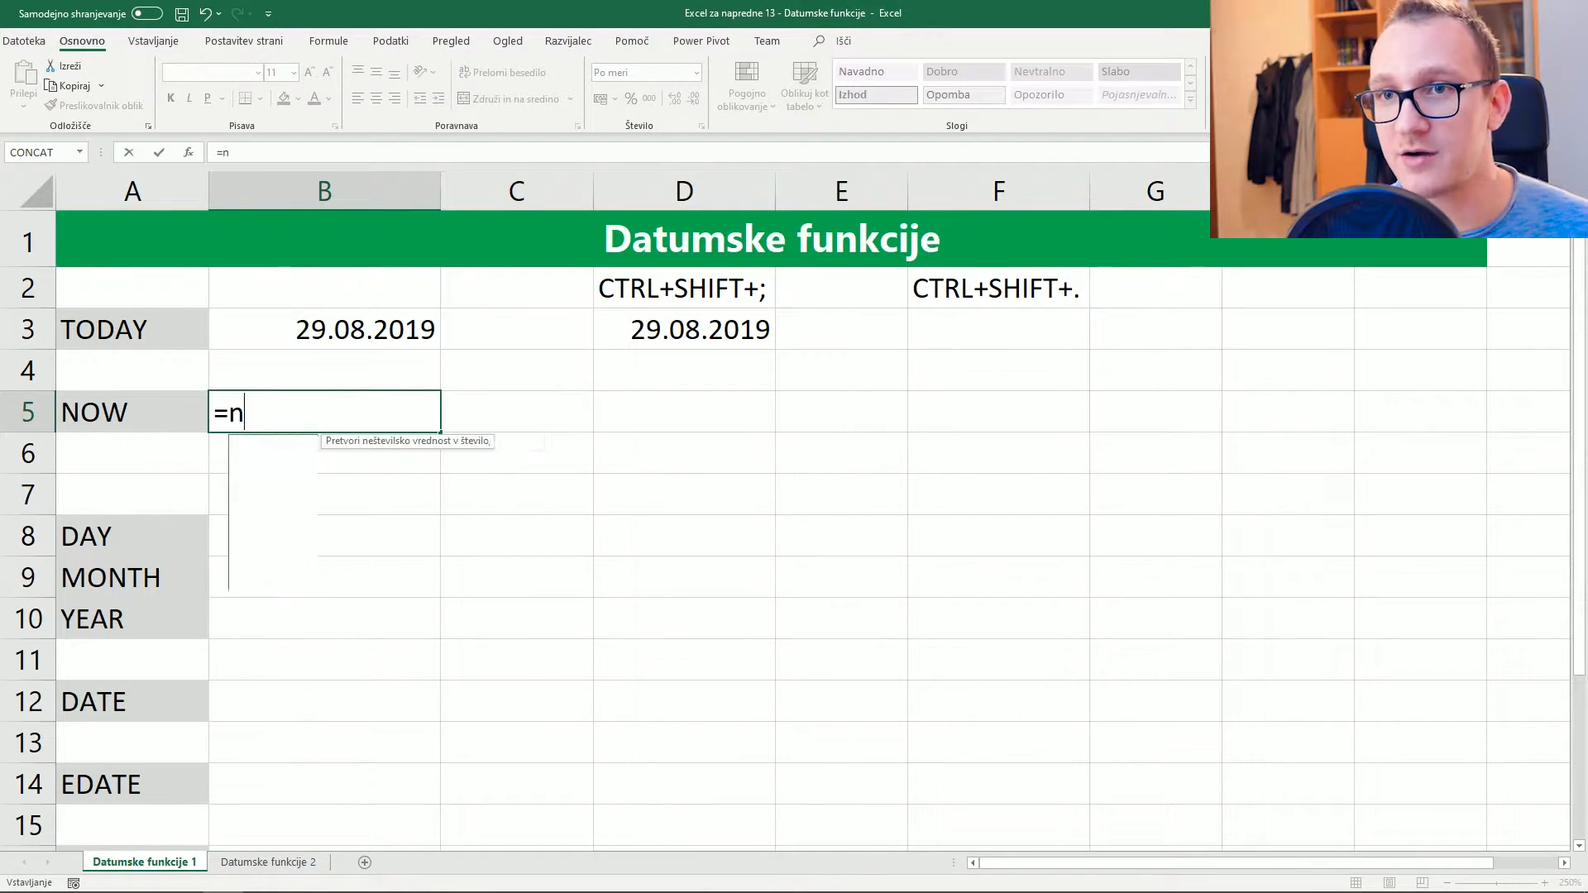
type("ow()")
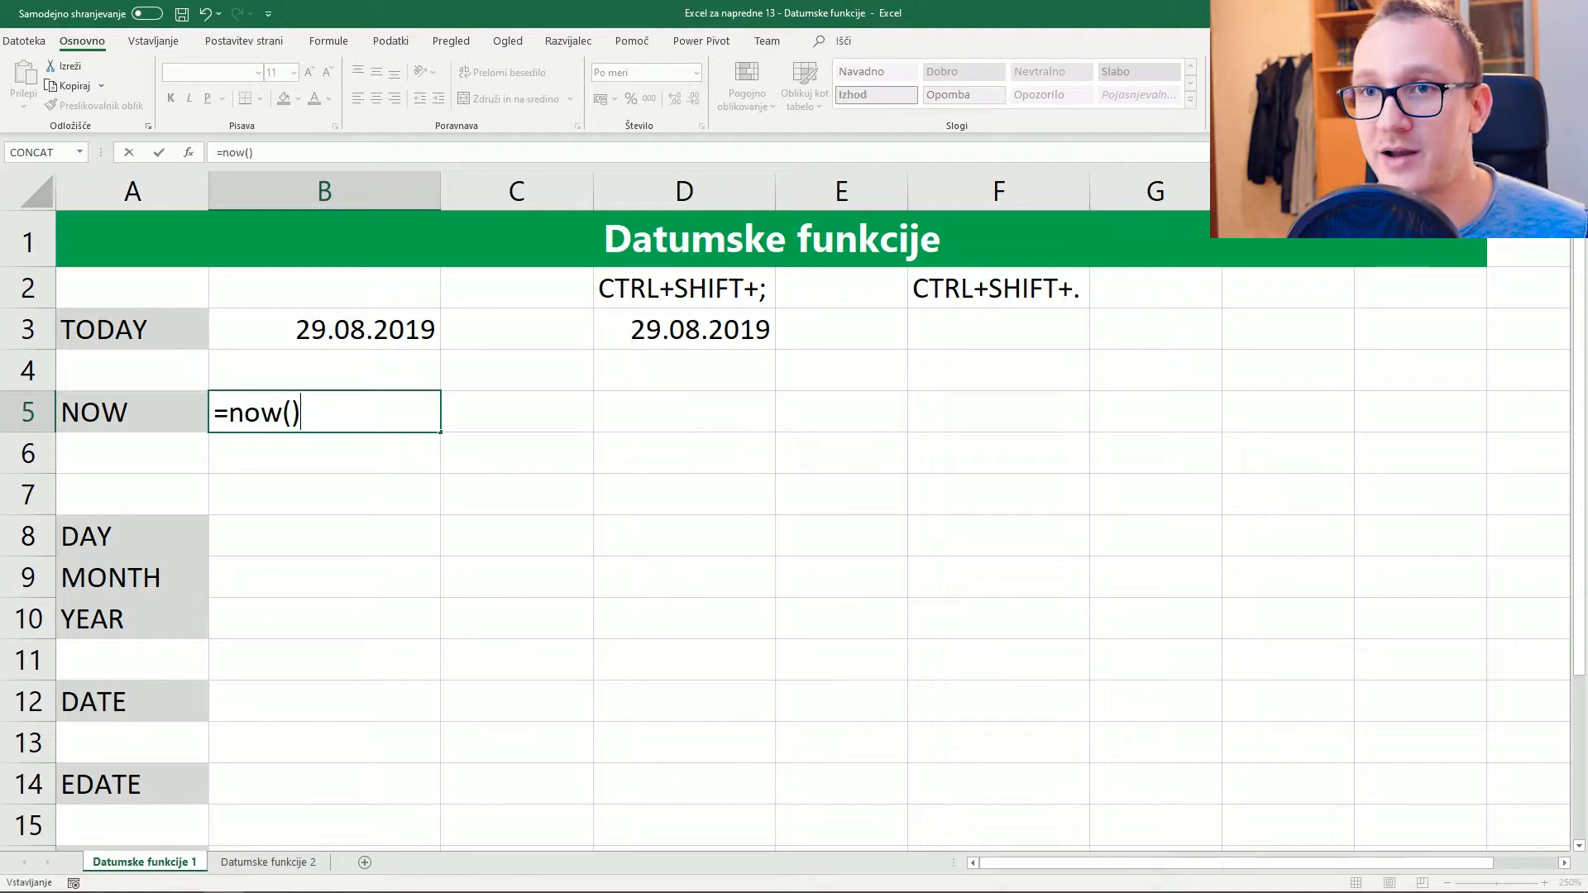
key("Return")
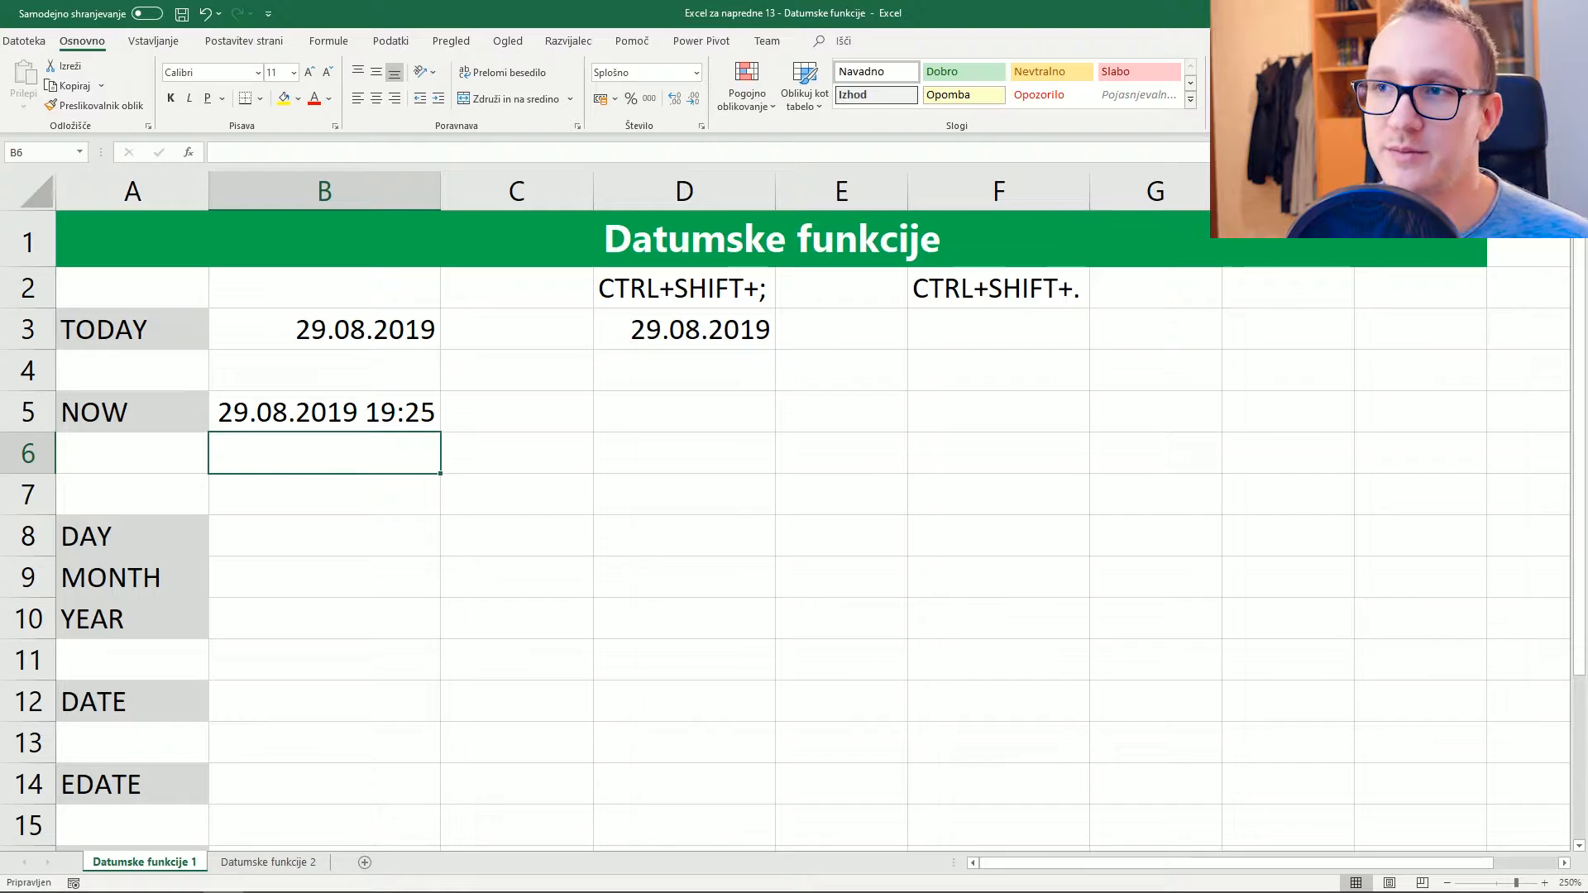
Insert the current time as a fixed value in F3
left_click(999, 329)
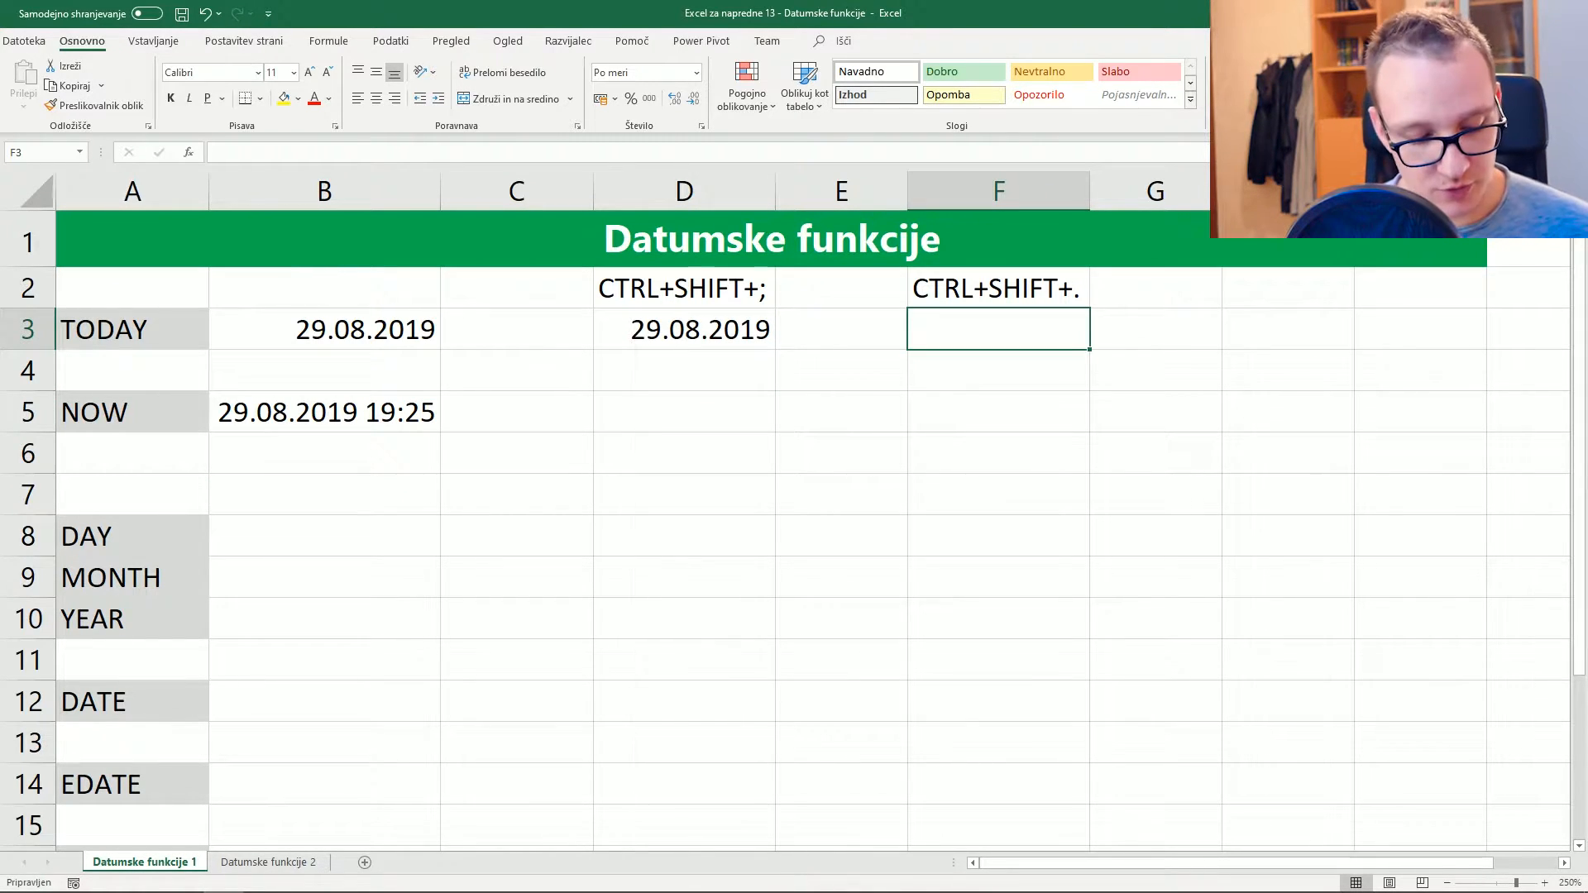
key("ctrl+shift+period")
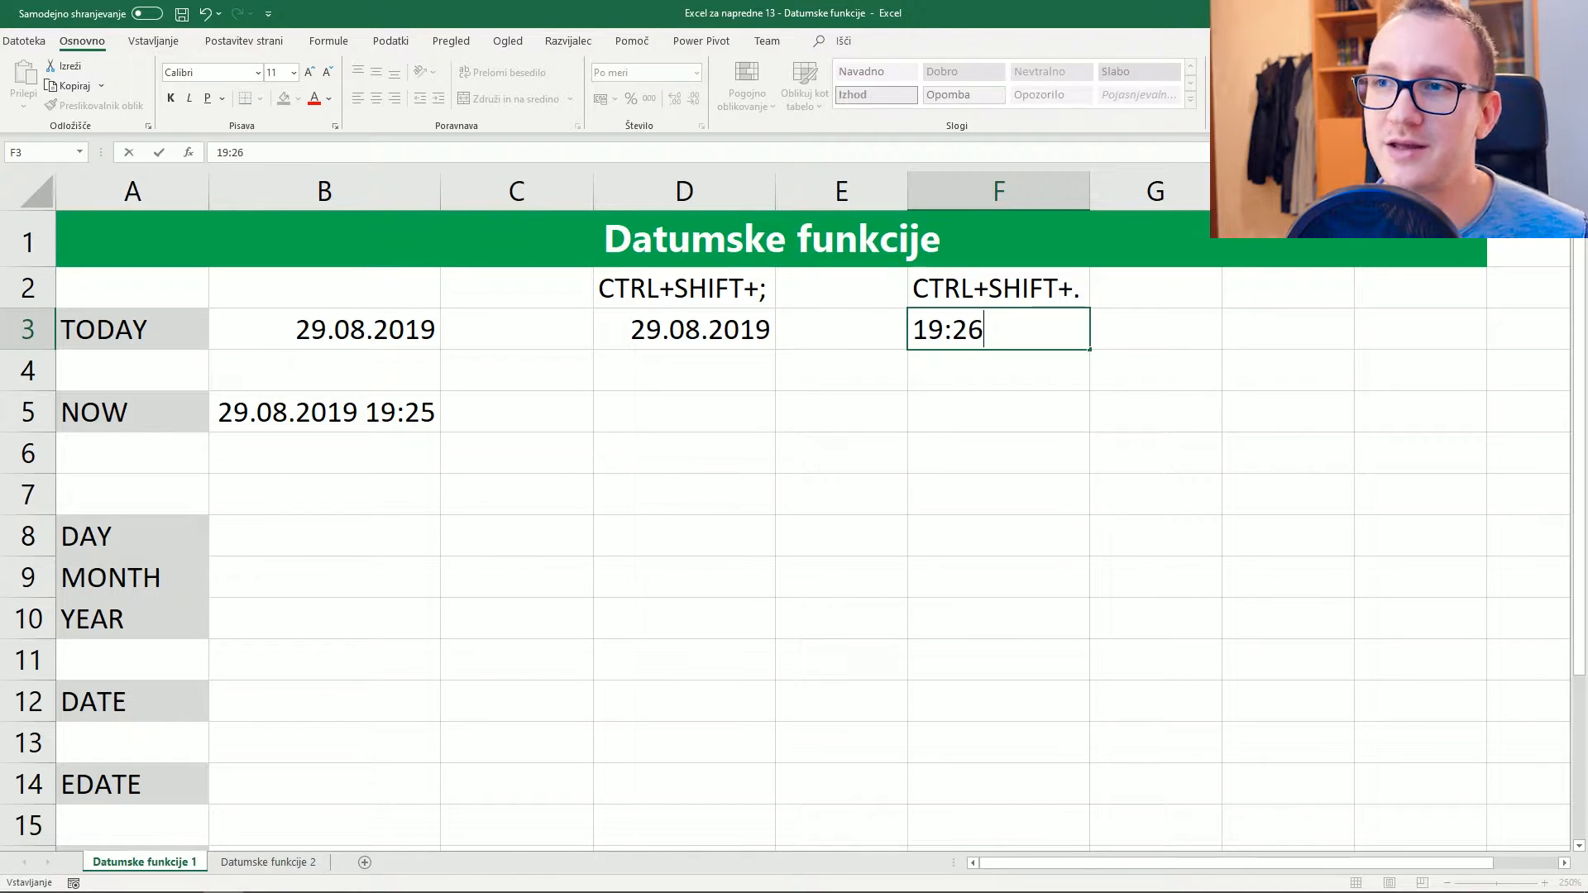
key("Return")
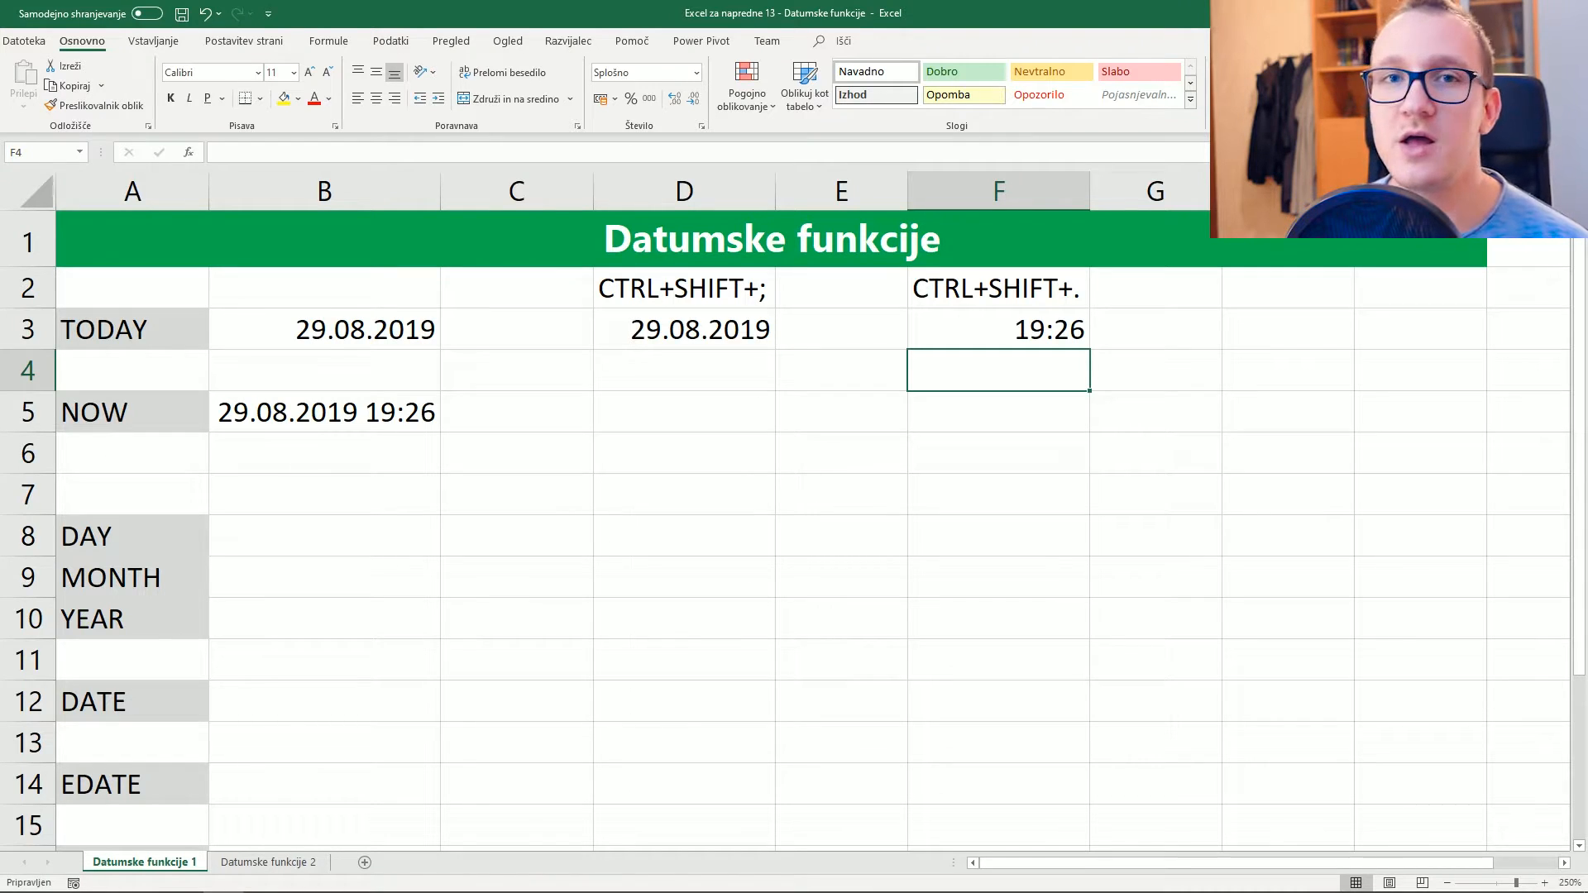
Enter a DAY formula in B8 that extracts the day from the date in B3
left_click(133, 536)
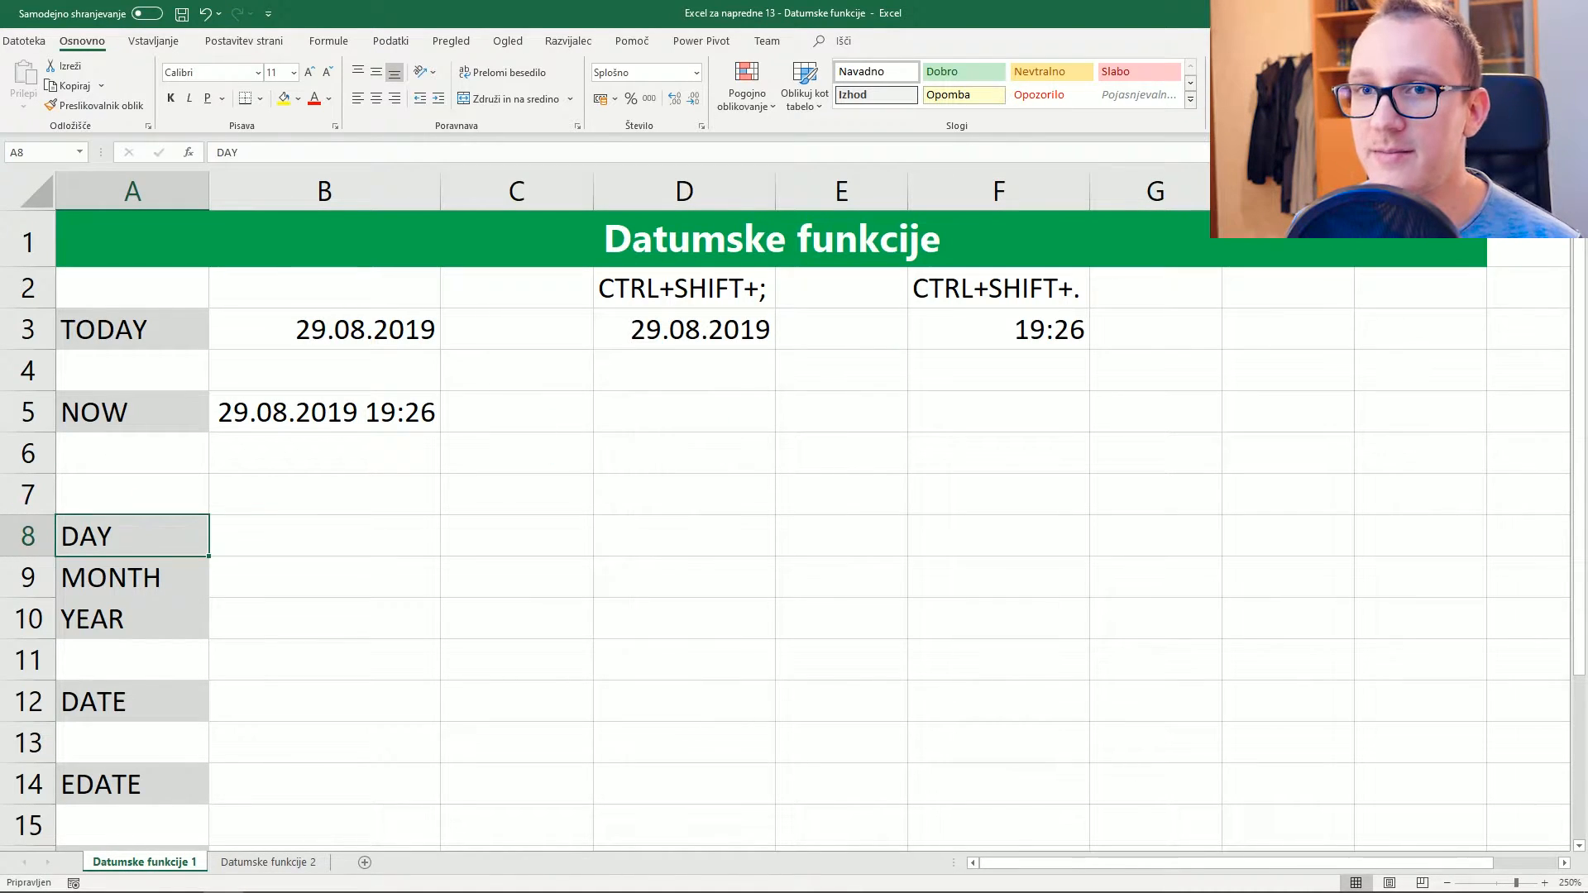
key("Down")
key("Down")
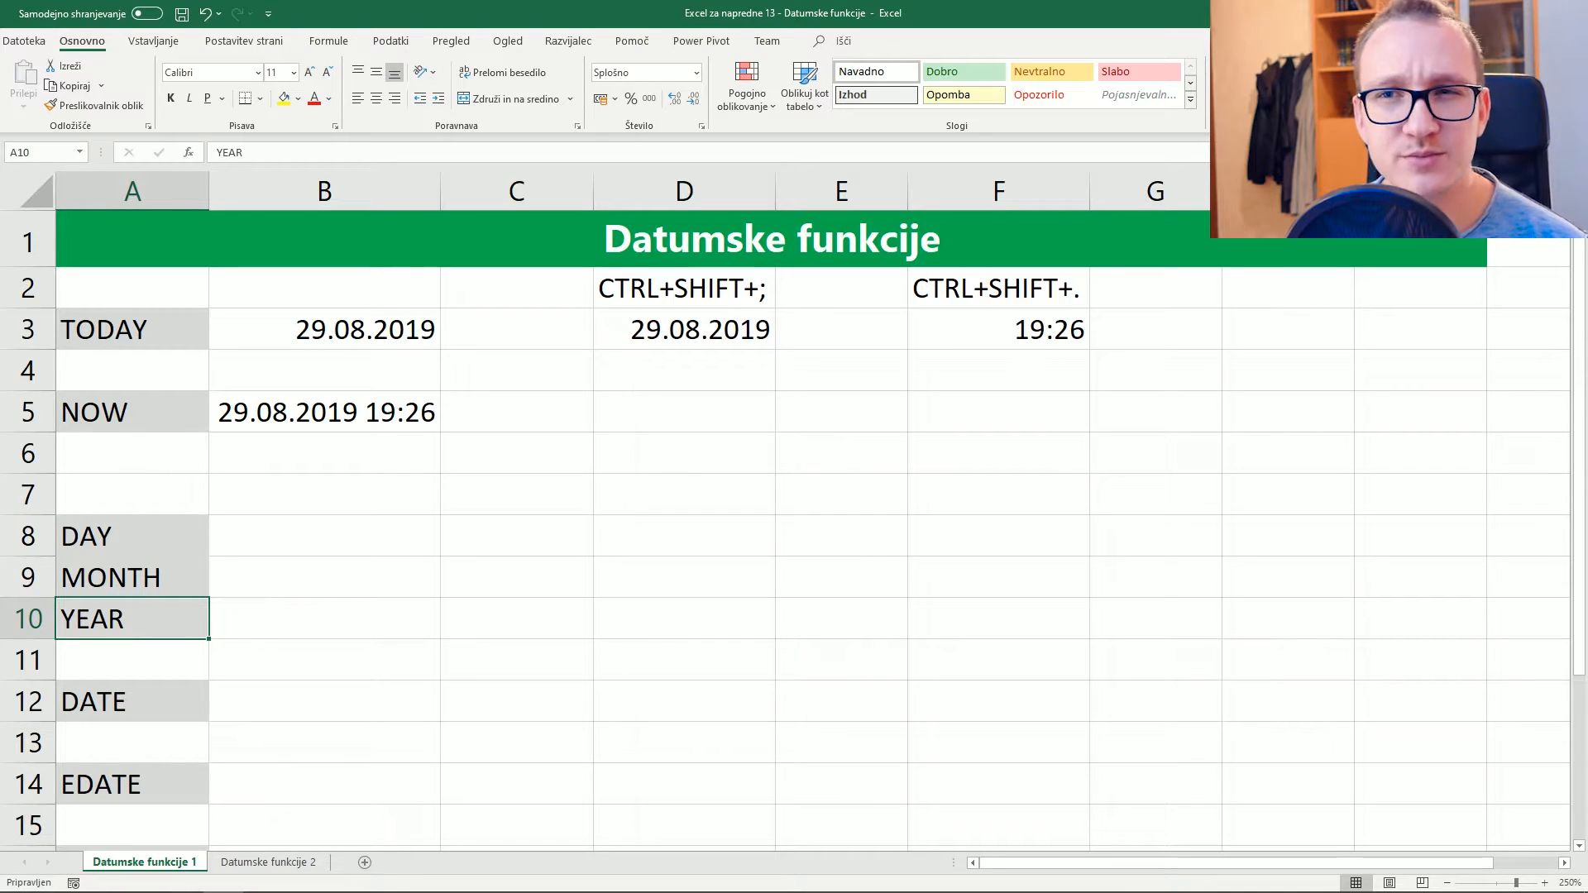
left_click(323, 537)
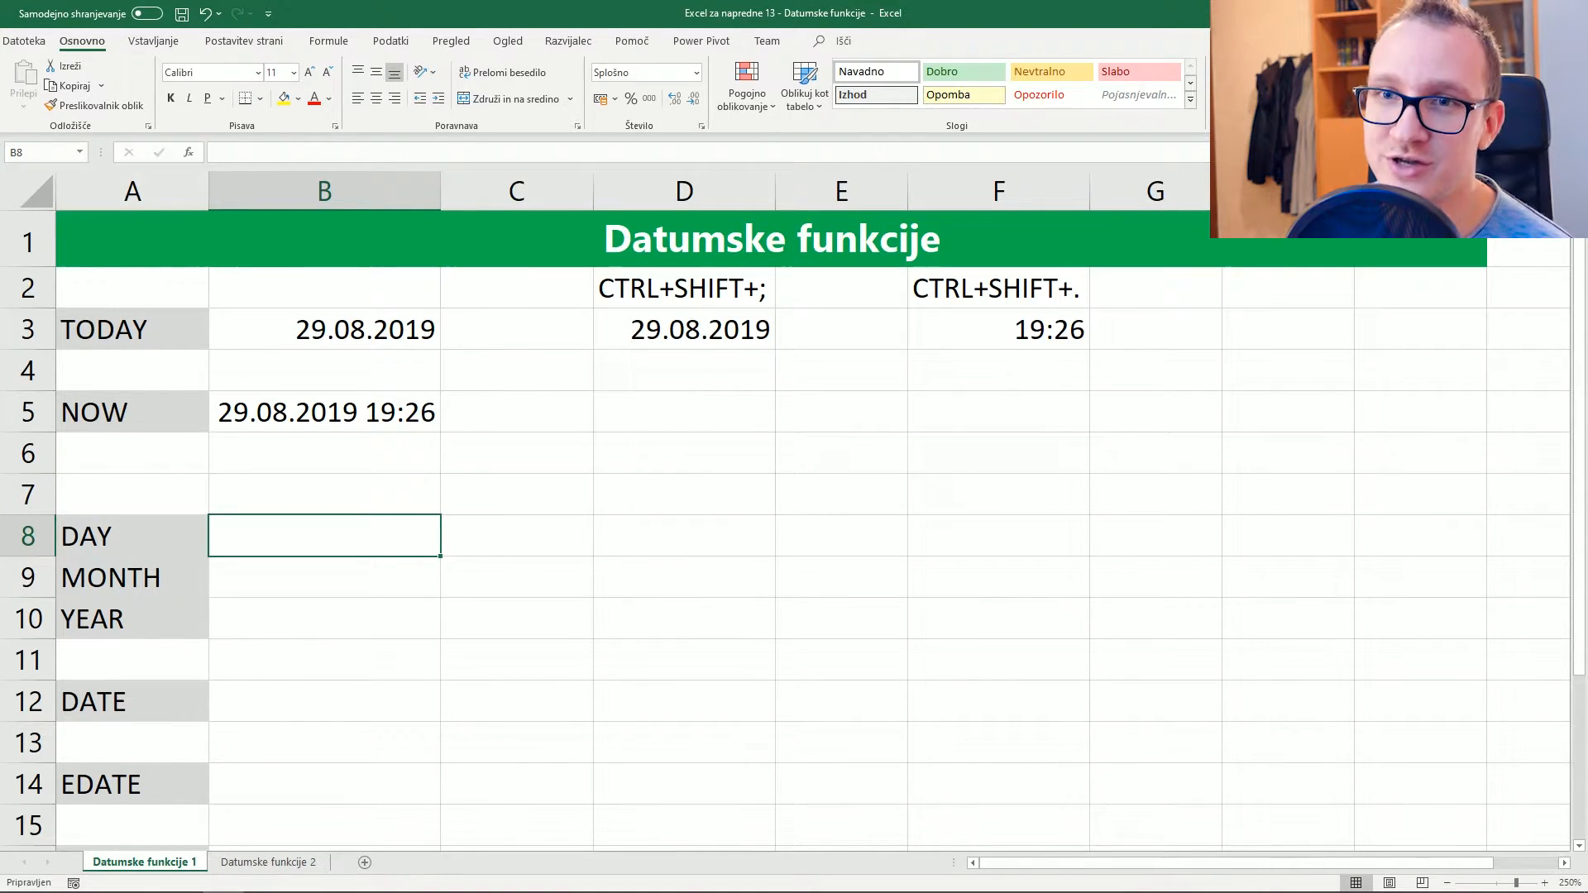
type("=day")
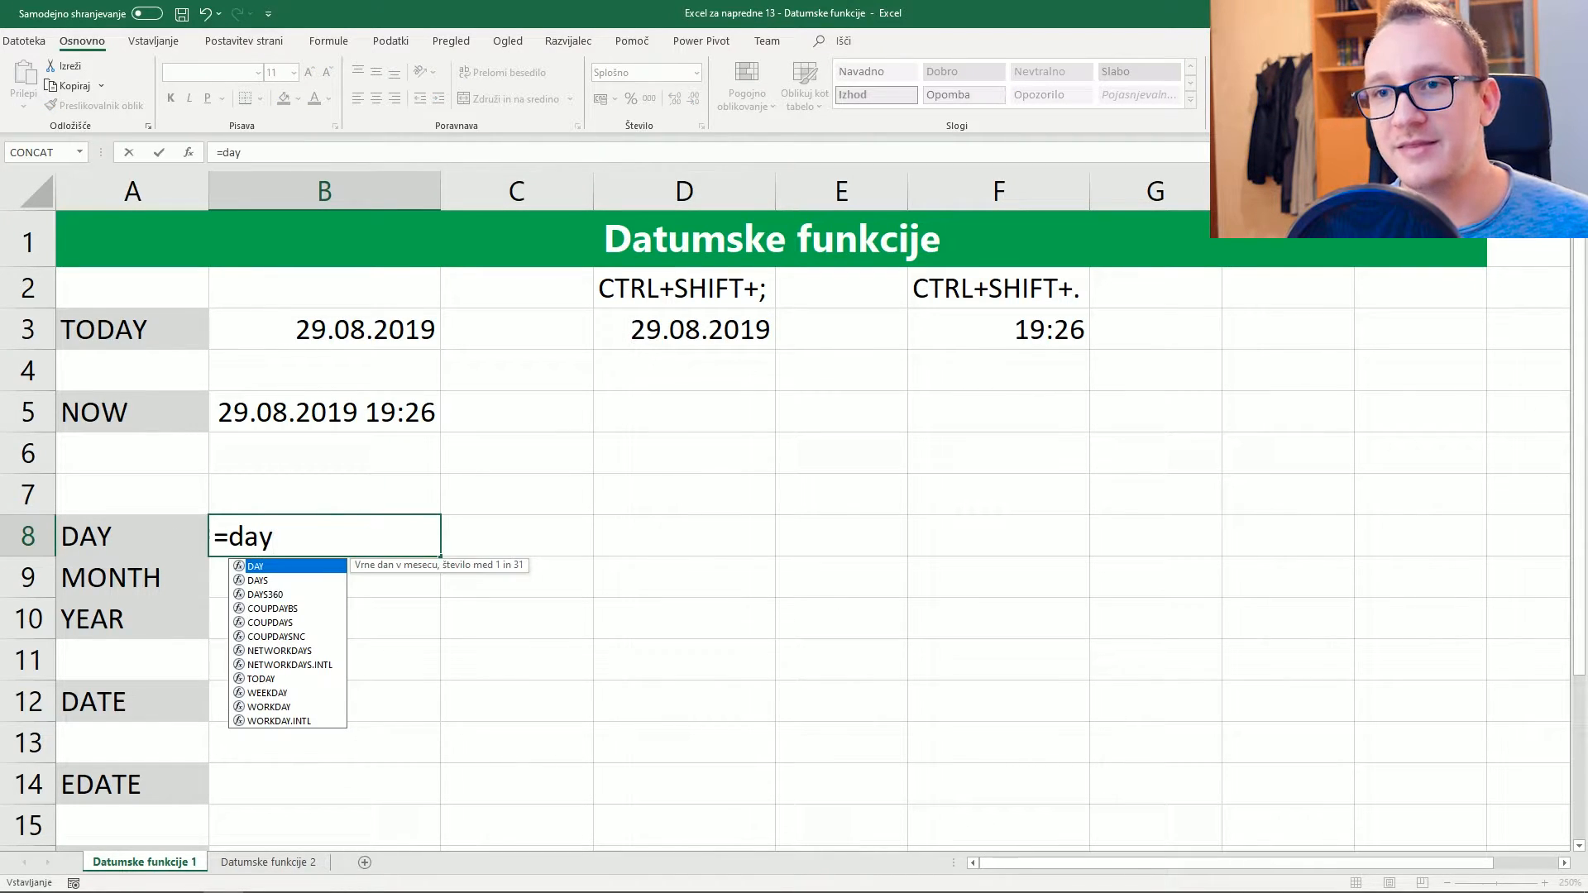
type("(")
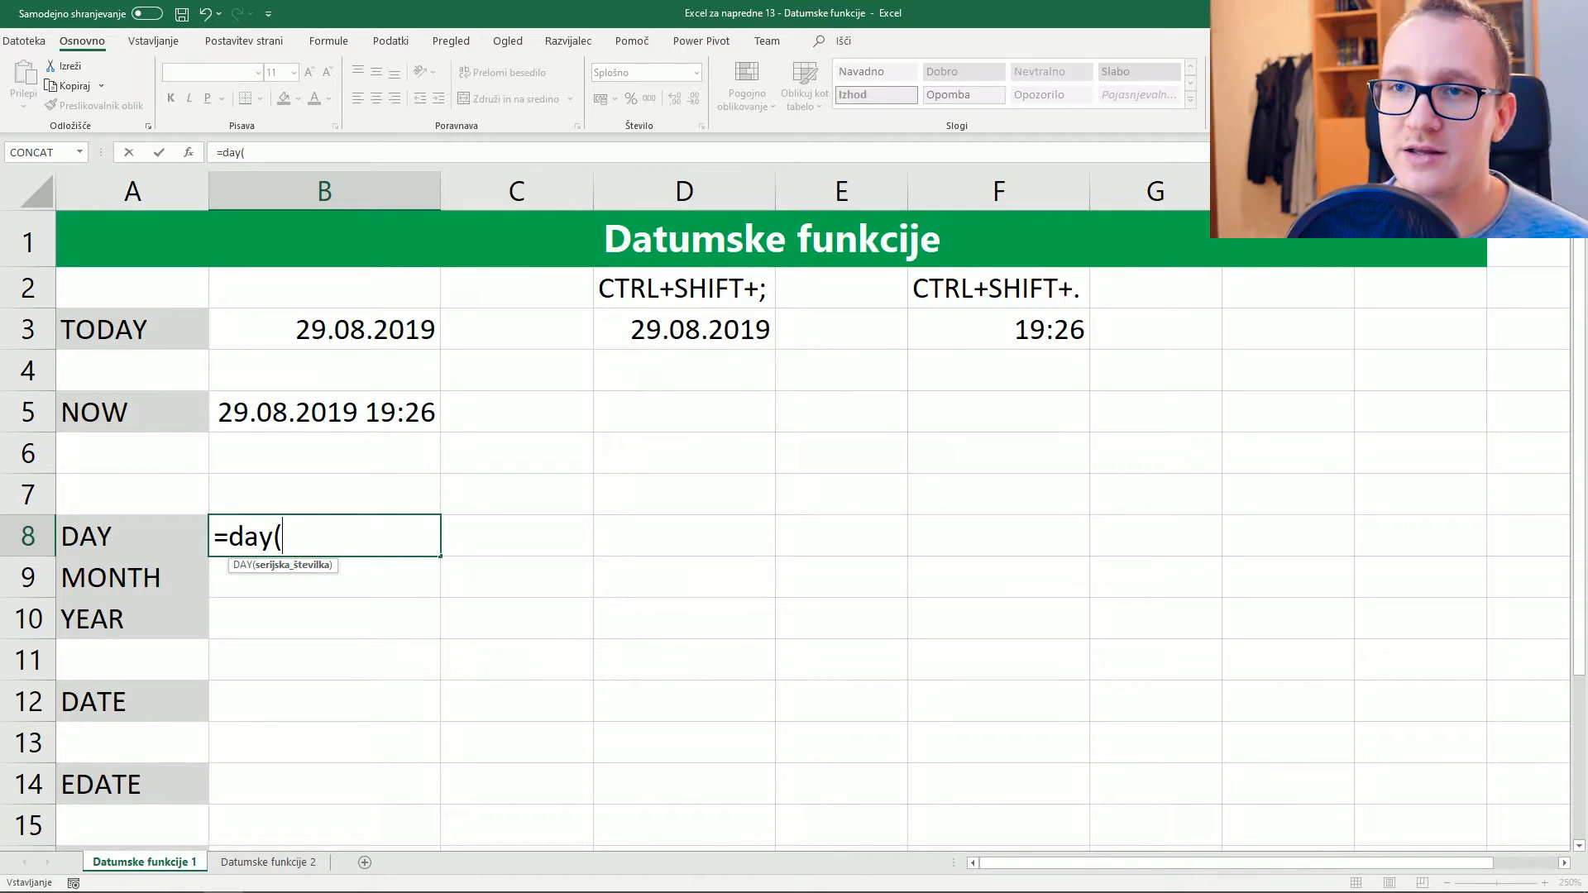
left_click(323, 330)
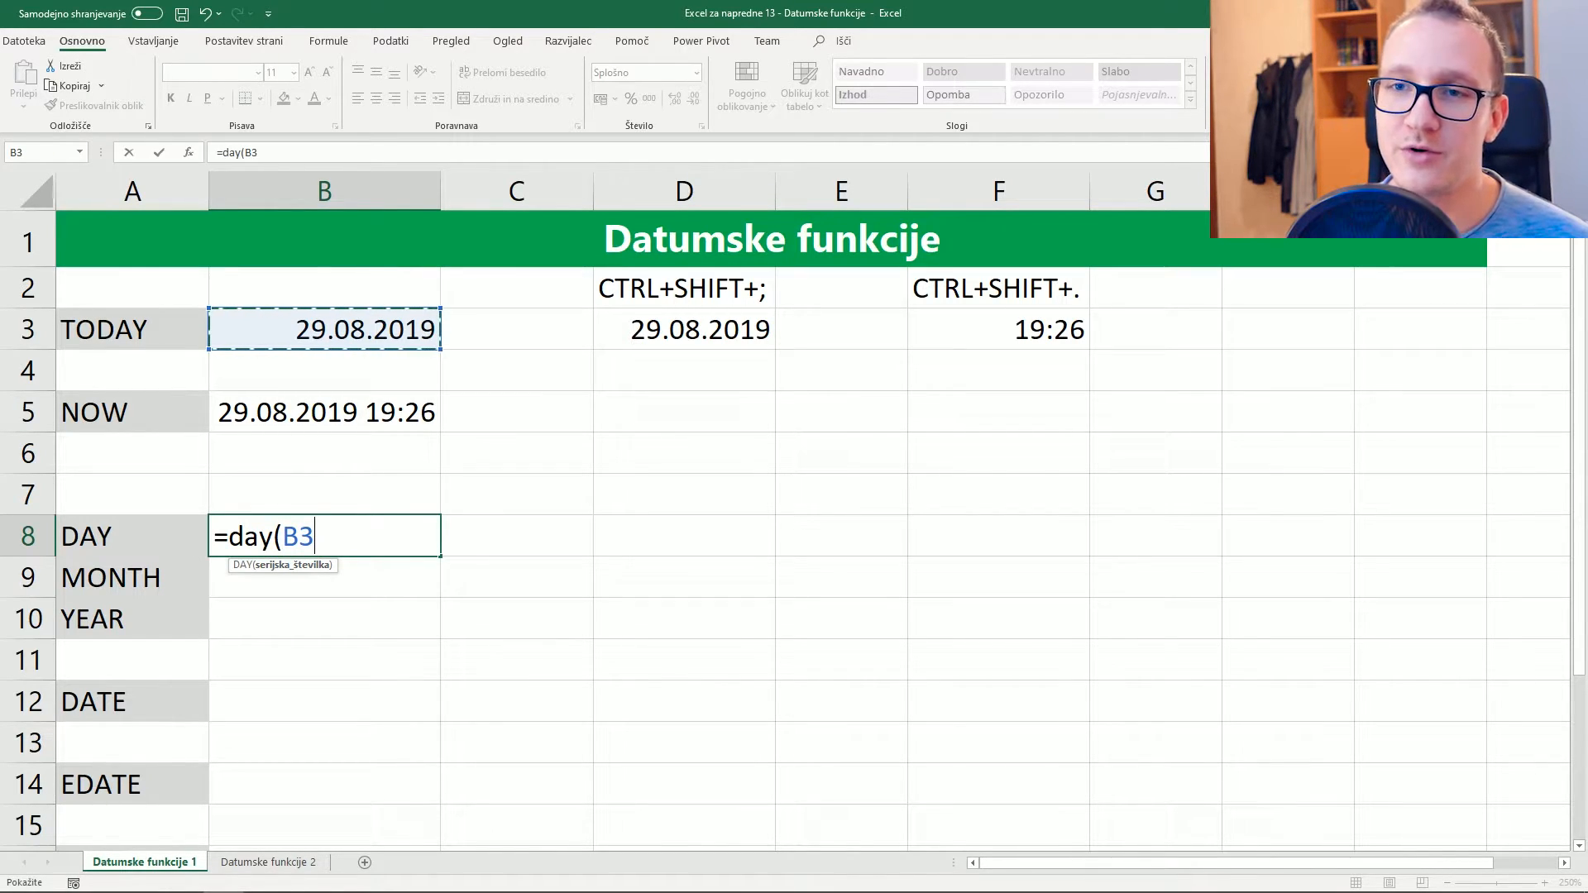
key("Return")
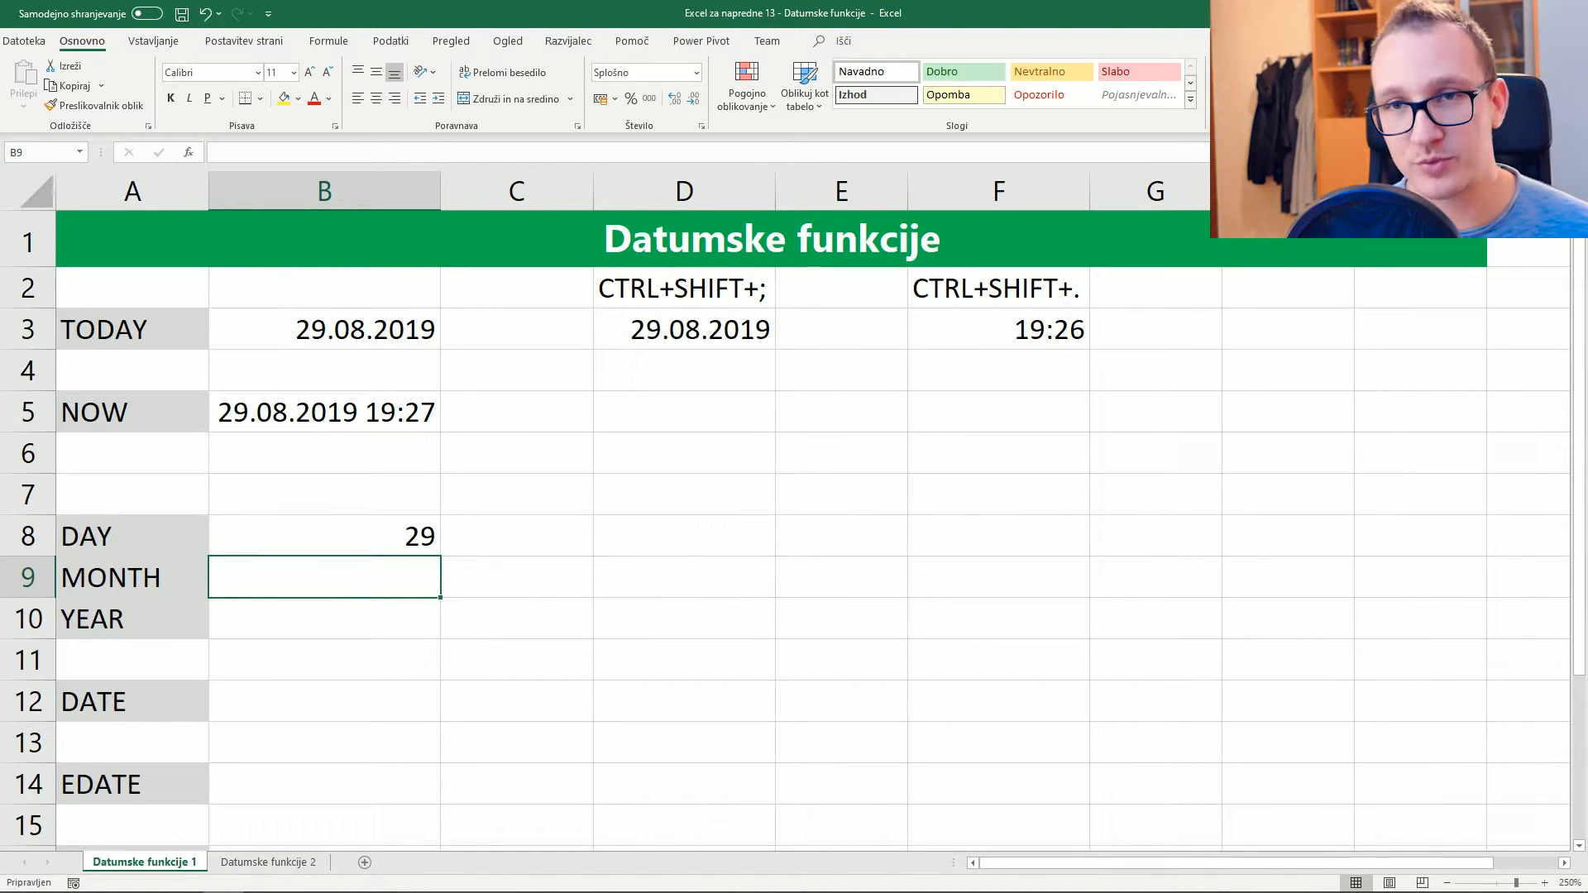
Extract the month and year of the date in B3 with a MONTH formula in B9 and a YEAR formula in B10
type("=month(")
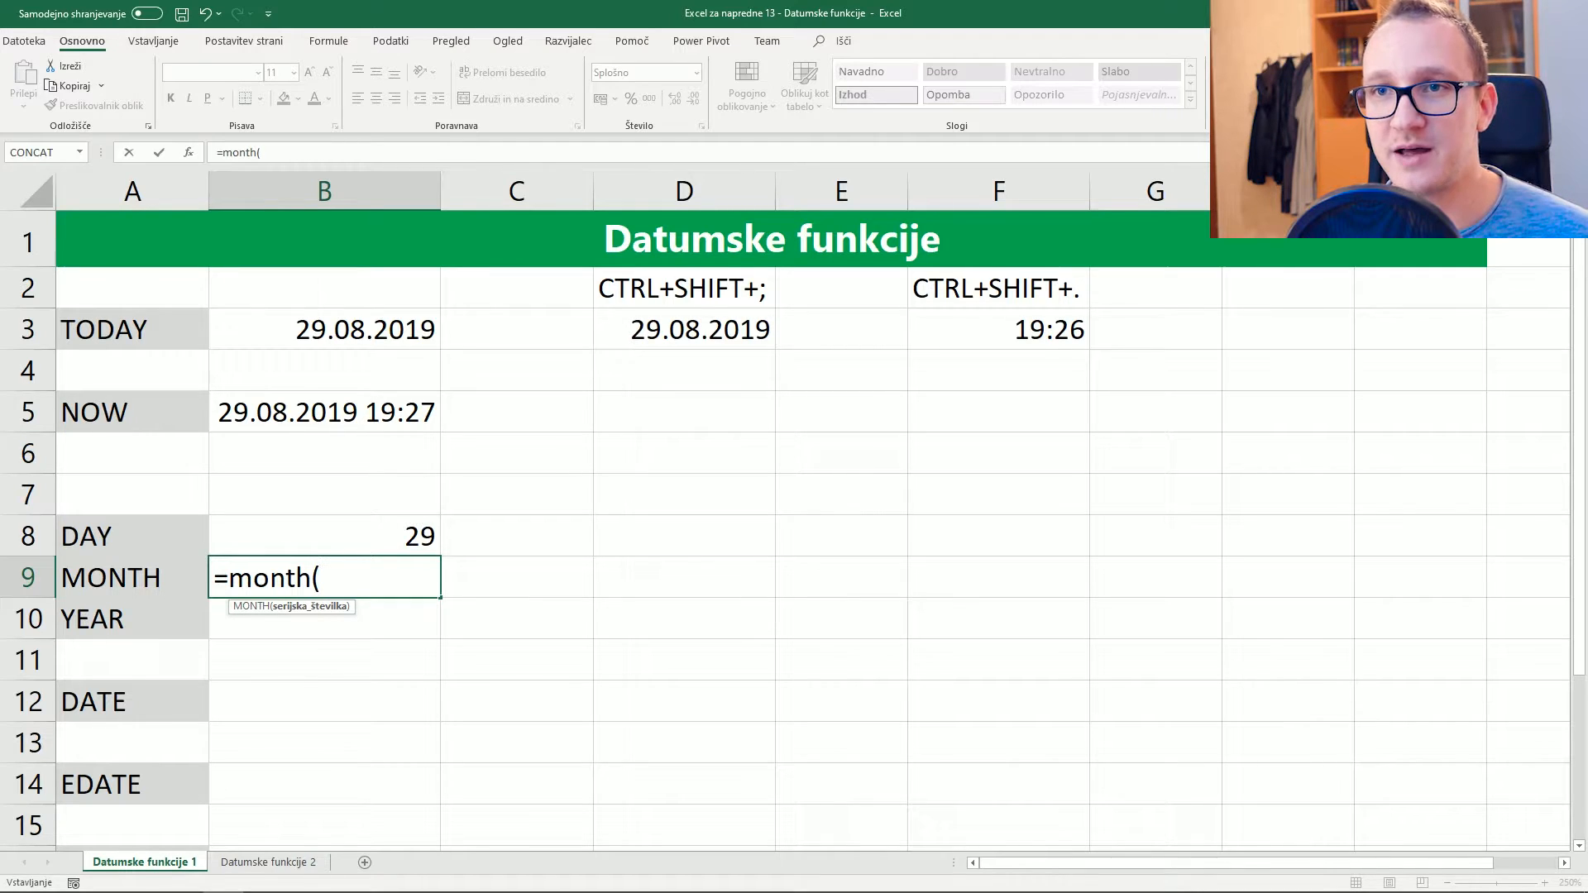
left_click(324, 328)
key("Return")
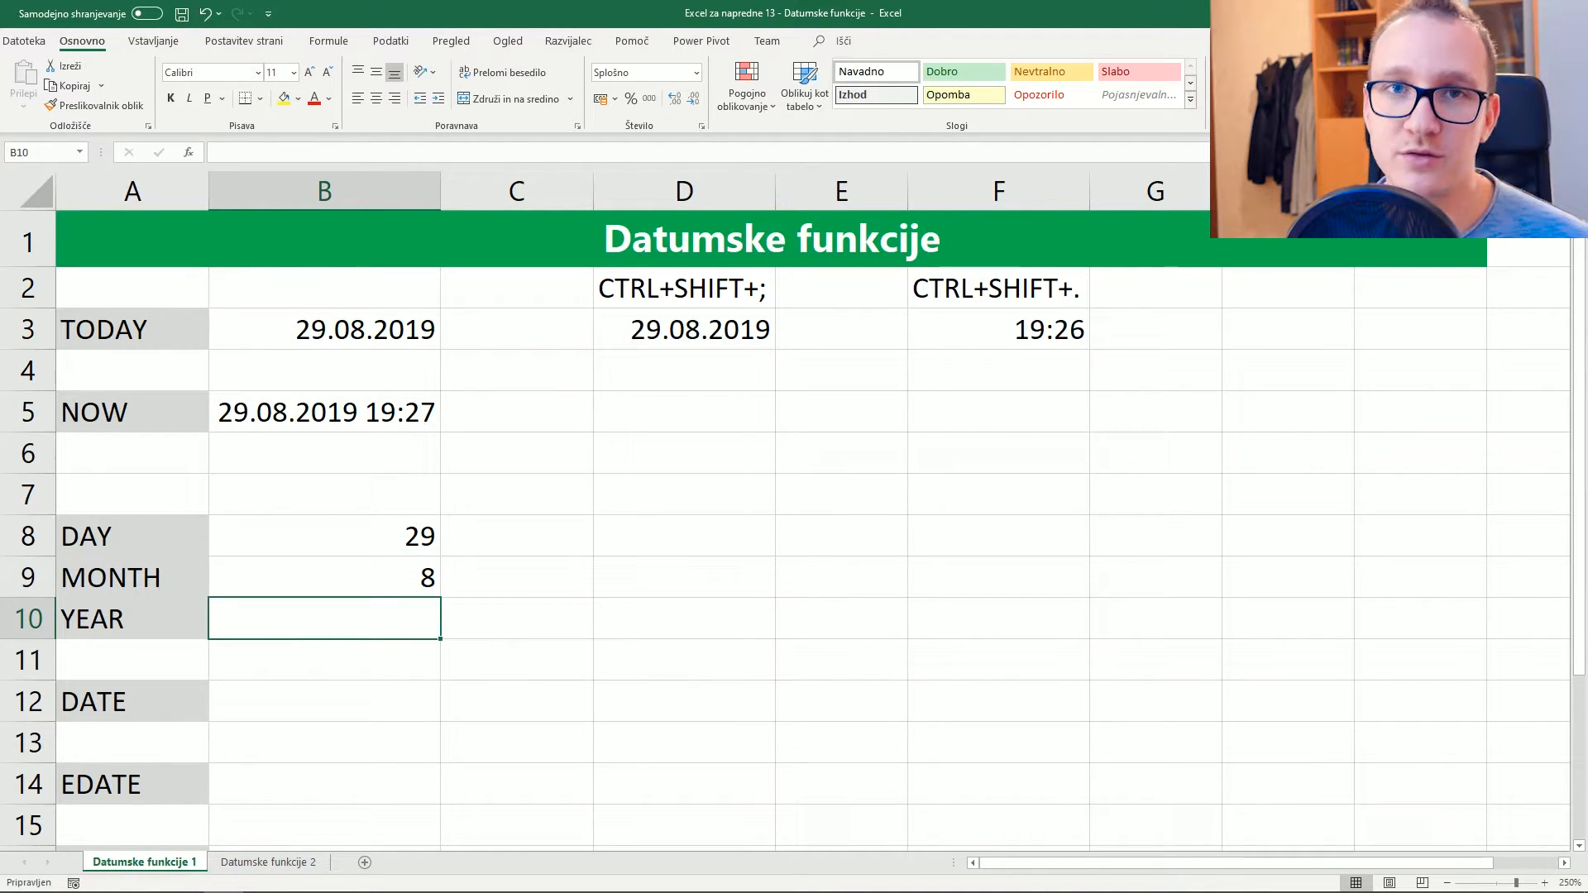
type("=")
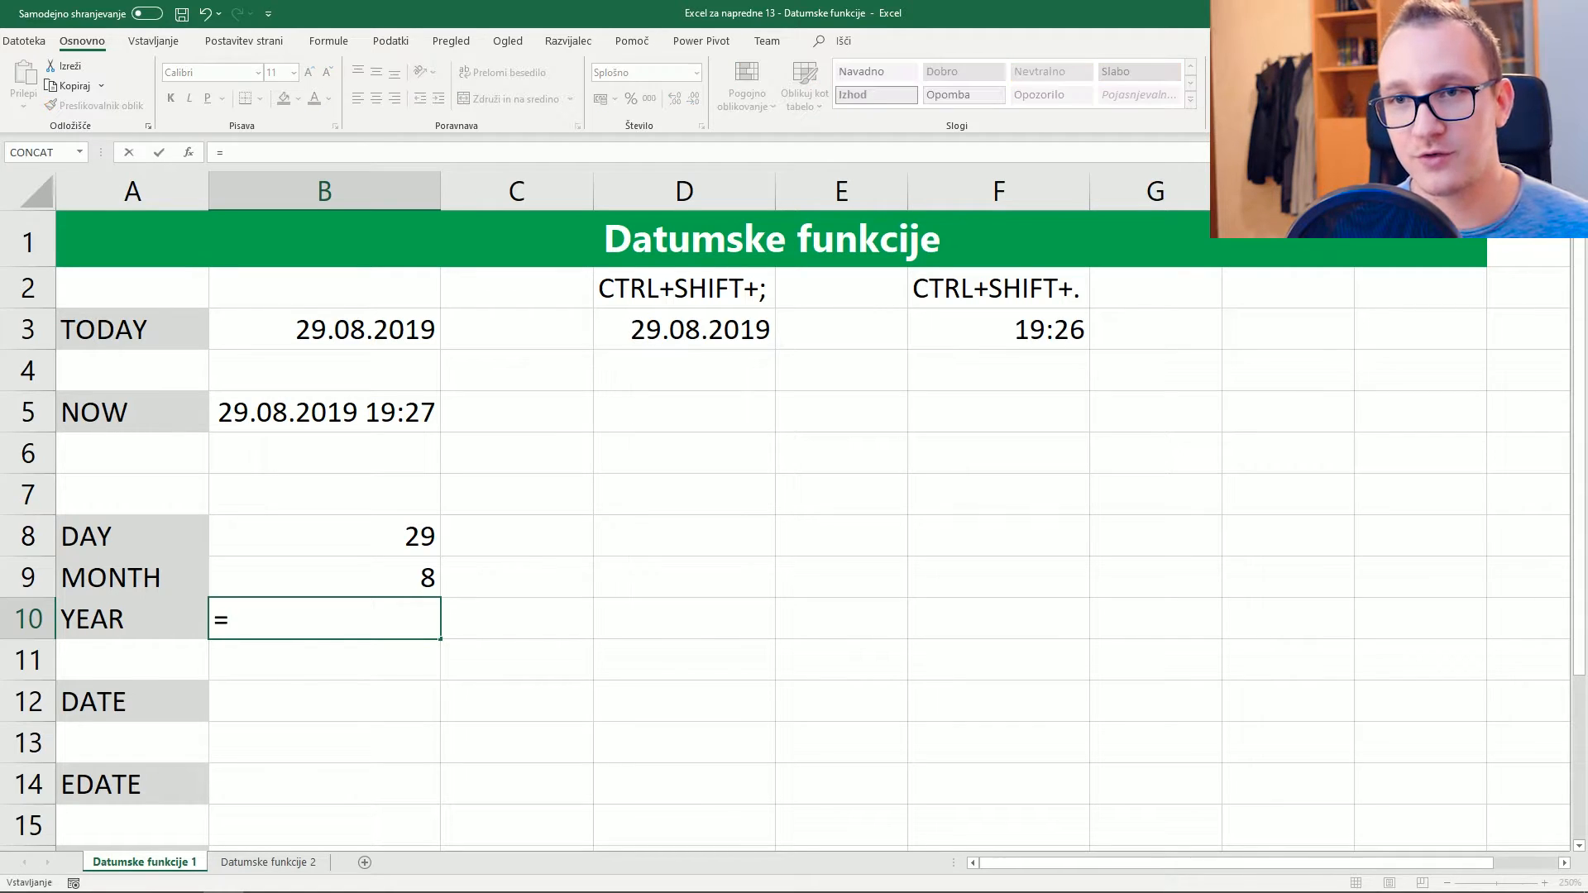
type("YEAR(")
left_click(325, 330)
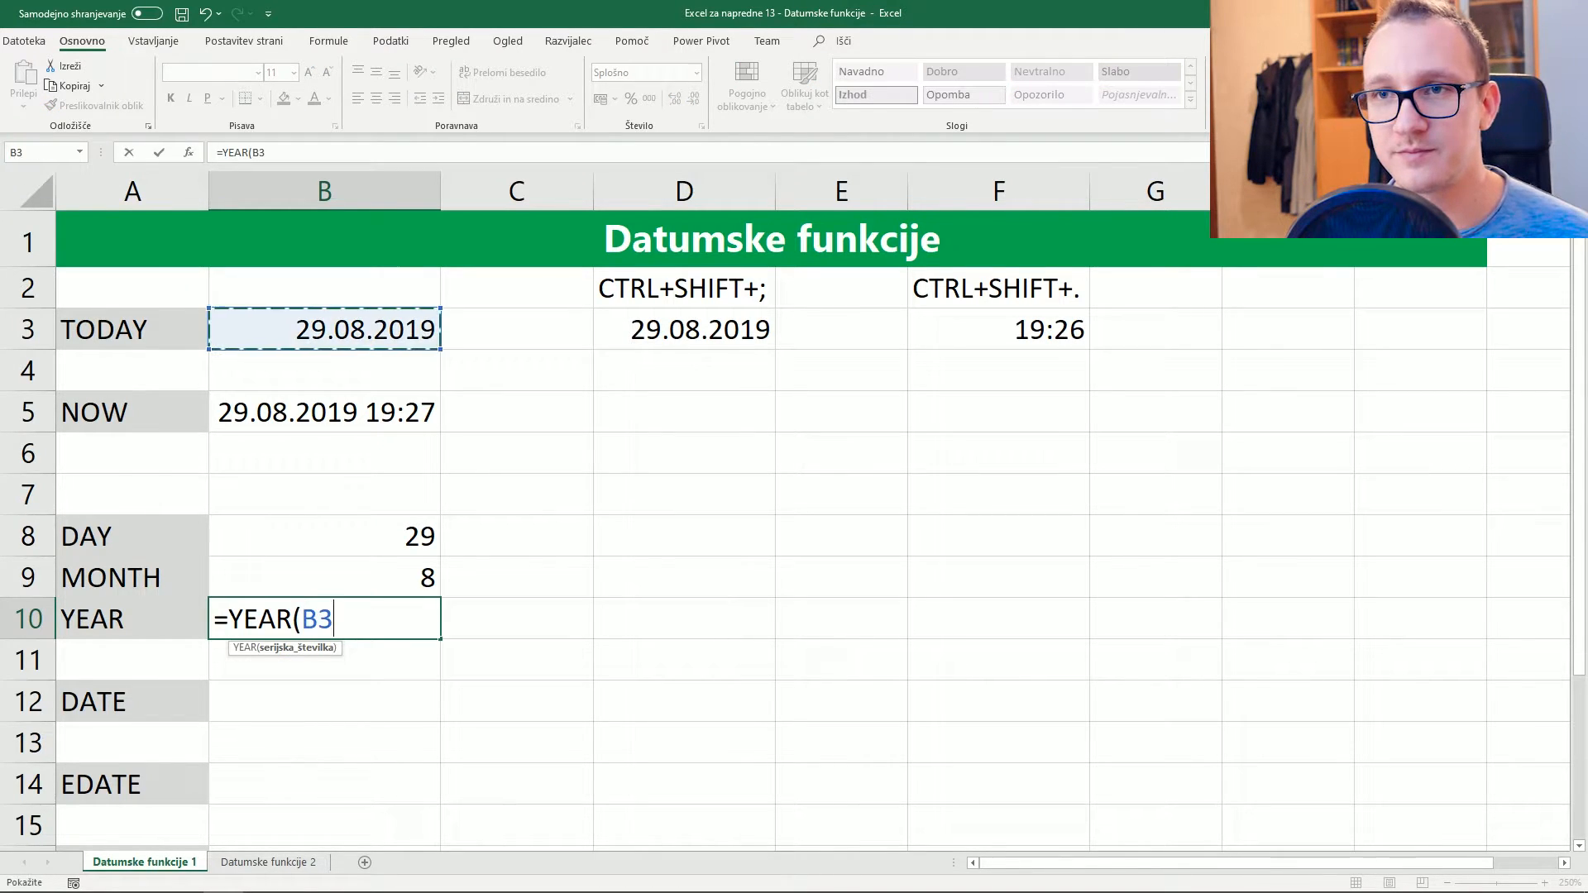
key("Return")
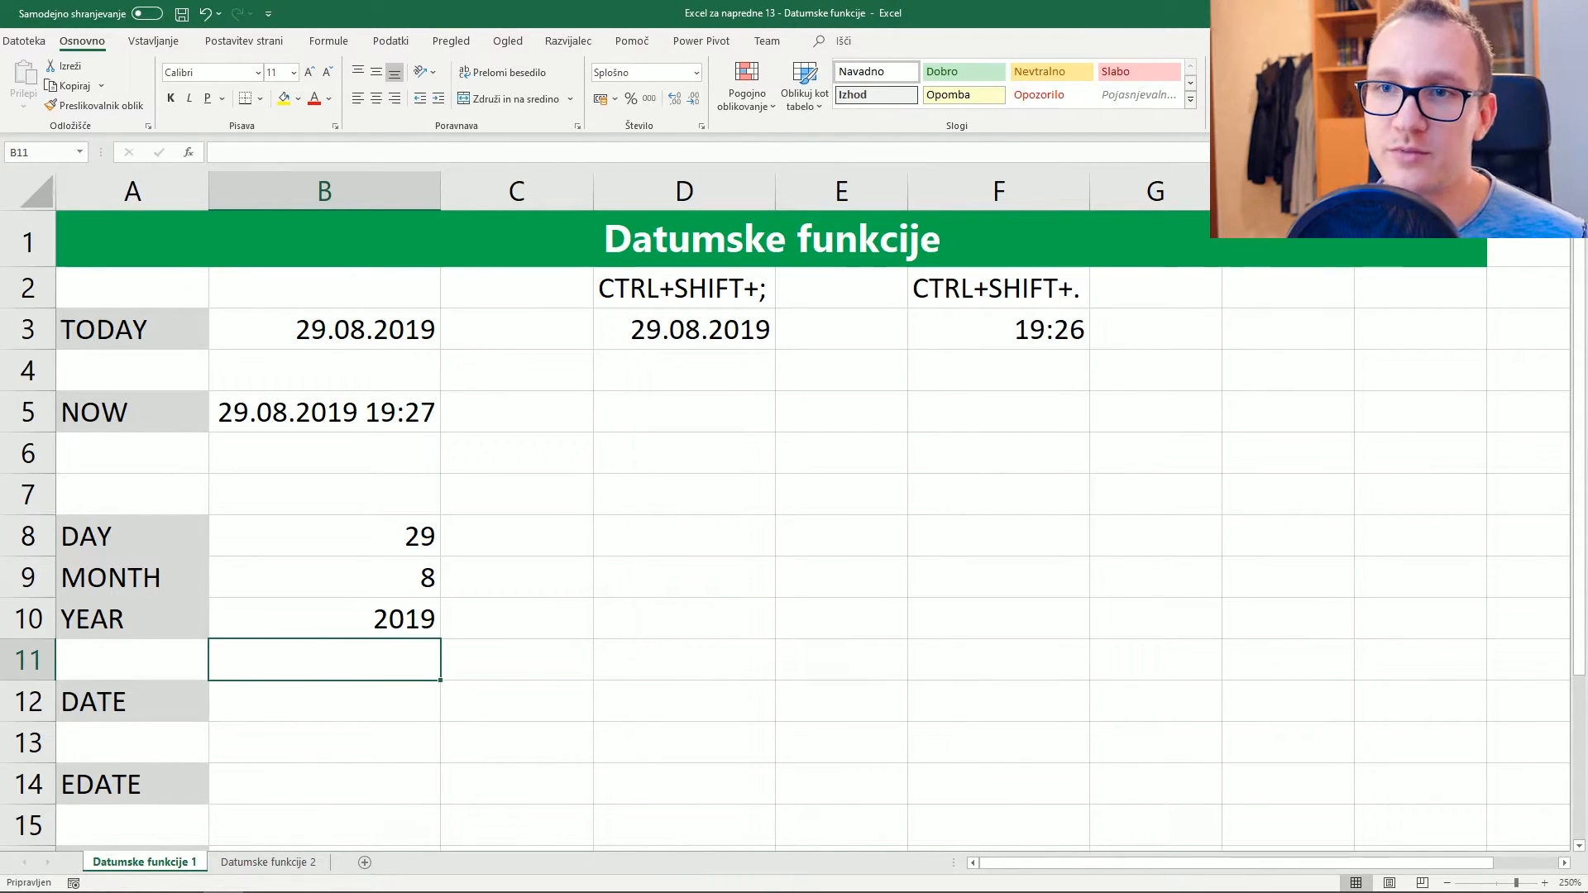
Build a date in B12 with a DATE formula using B10 as year, B9 as month and B8 as day
left_click_drag(325, 536, 324, 620)
left_click(323, 702)
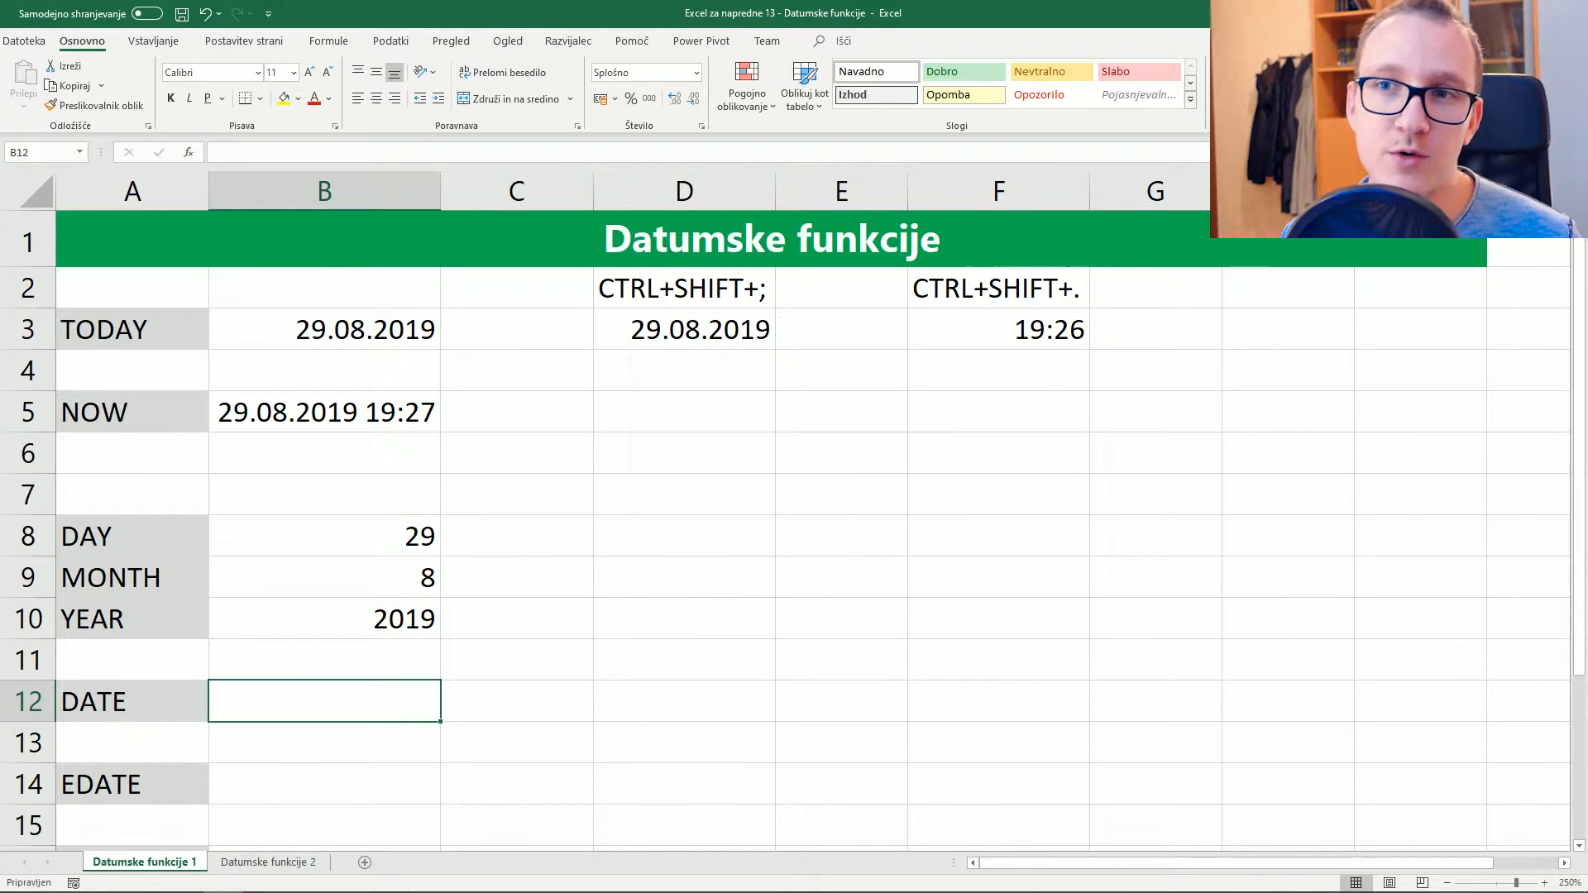
left_click_drag(324, 536, 324, 619)
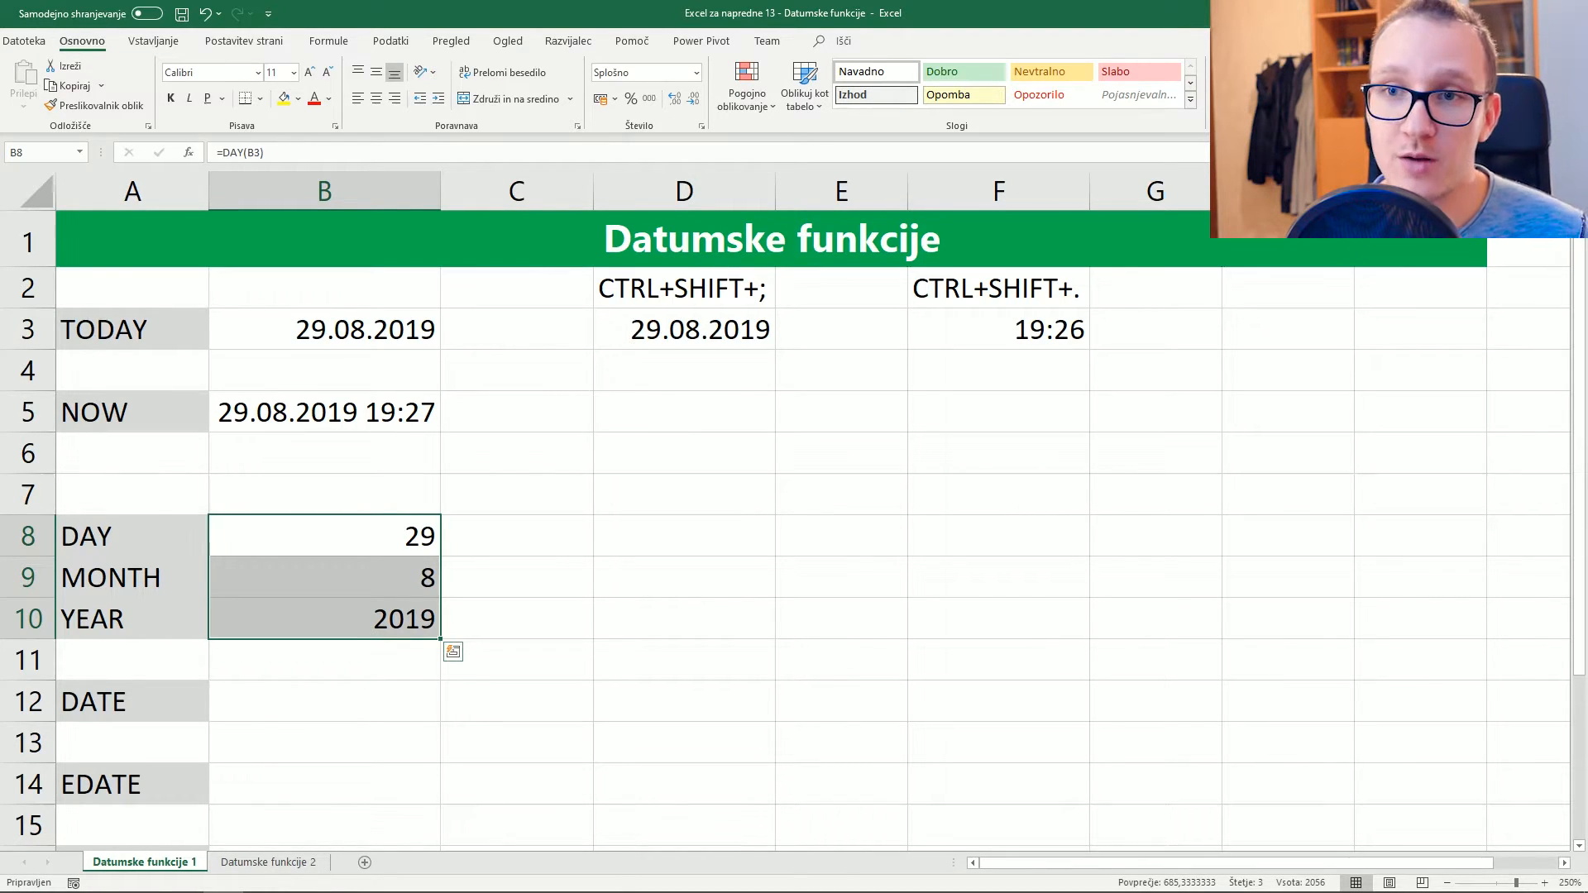
left_click(324, 701)
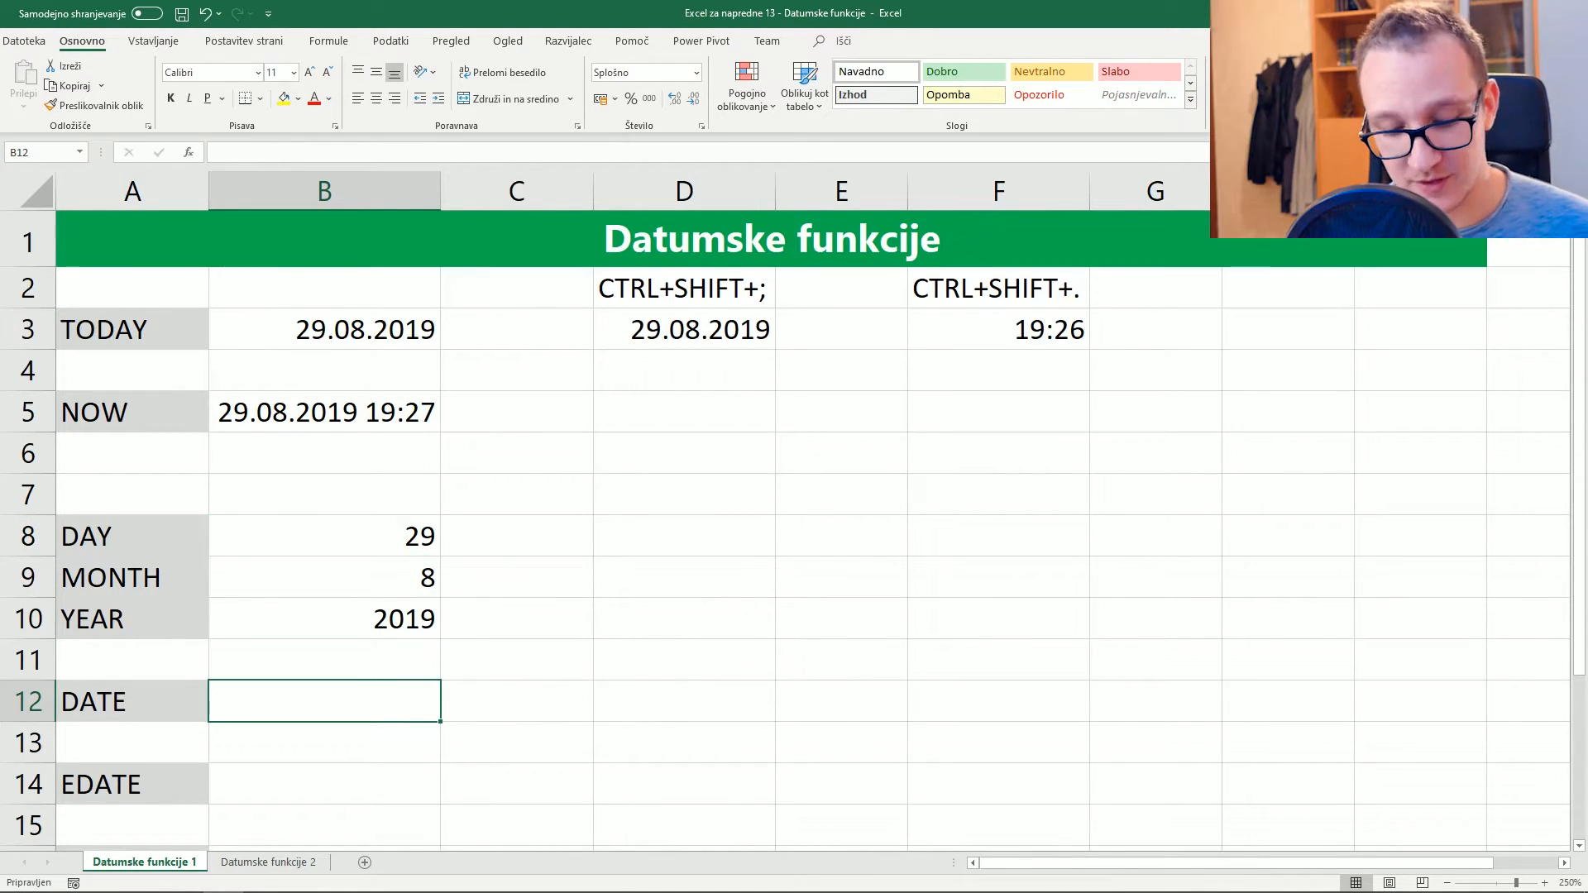
type("=date(")
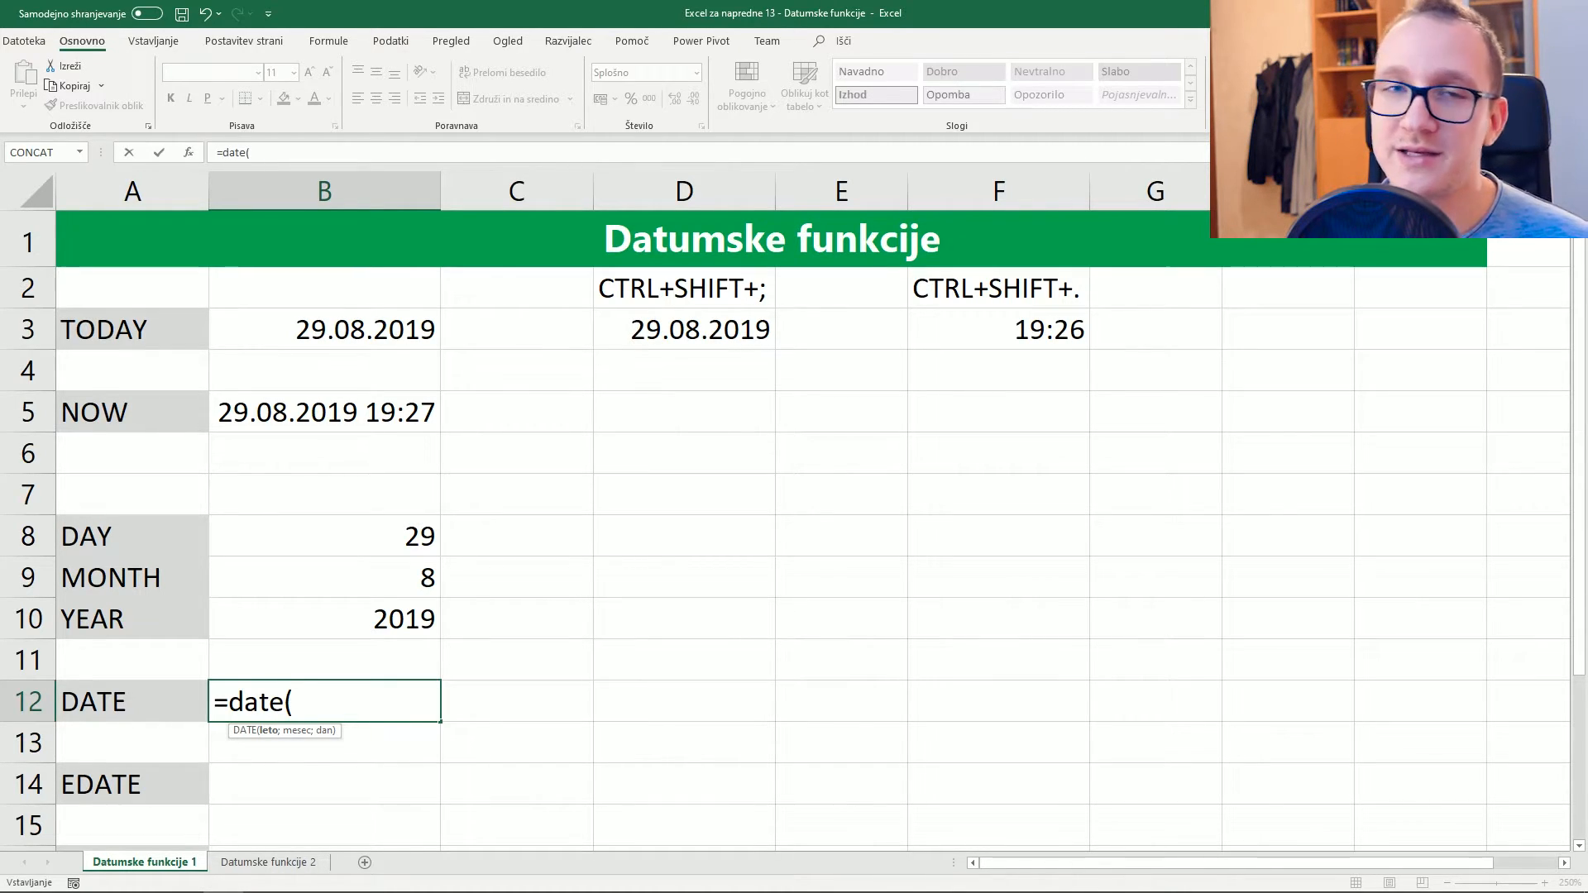
left_click(323, 619)
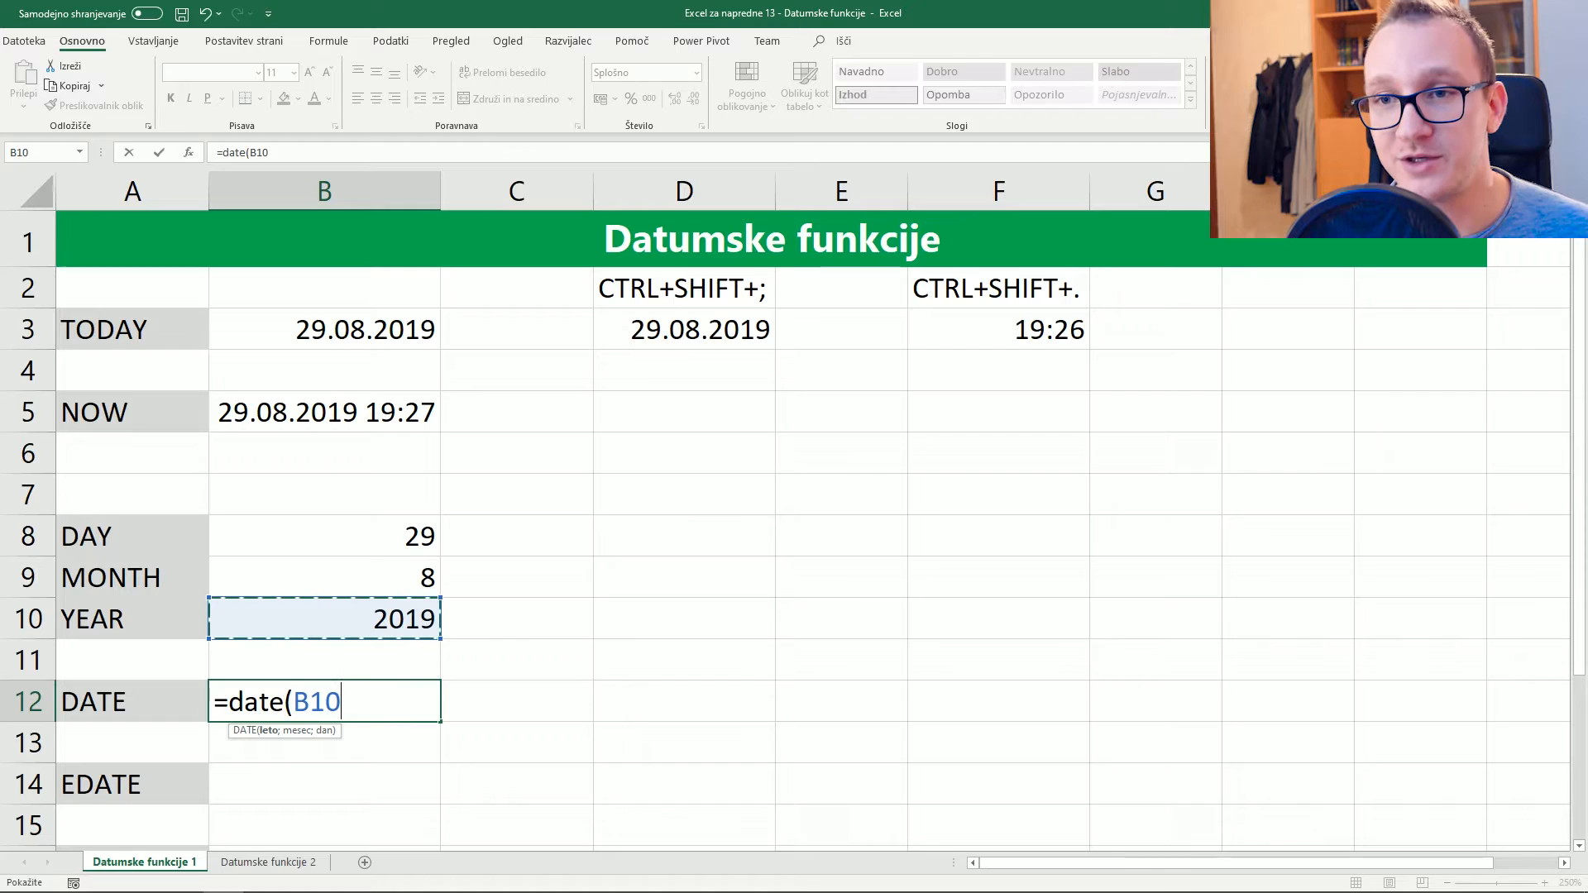
type(";")
left_click(324, 576)
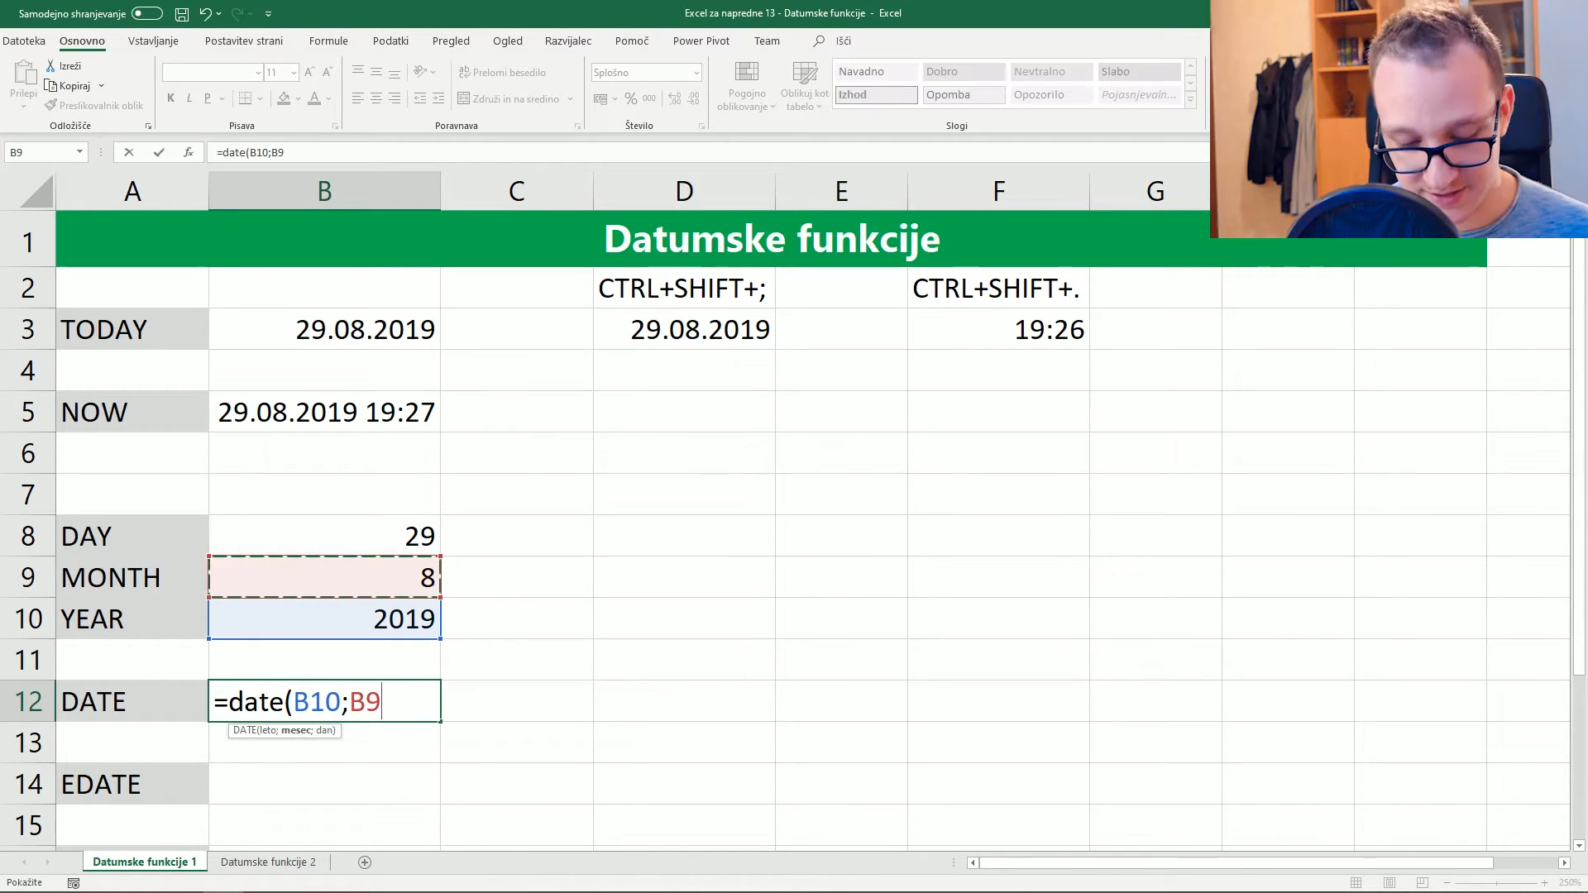
type(";")
left_click(324, 537)
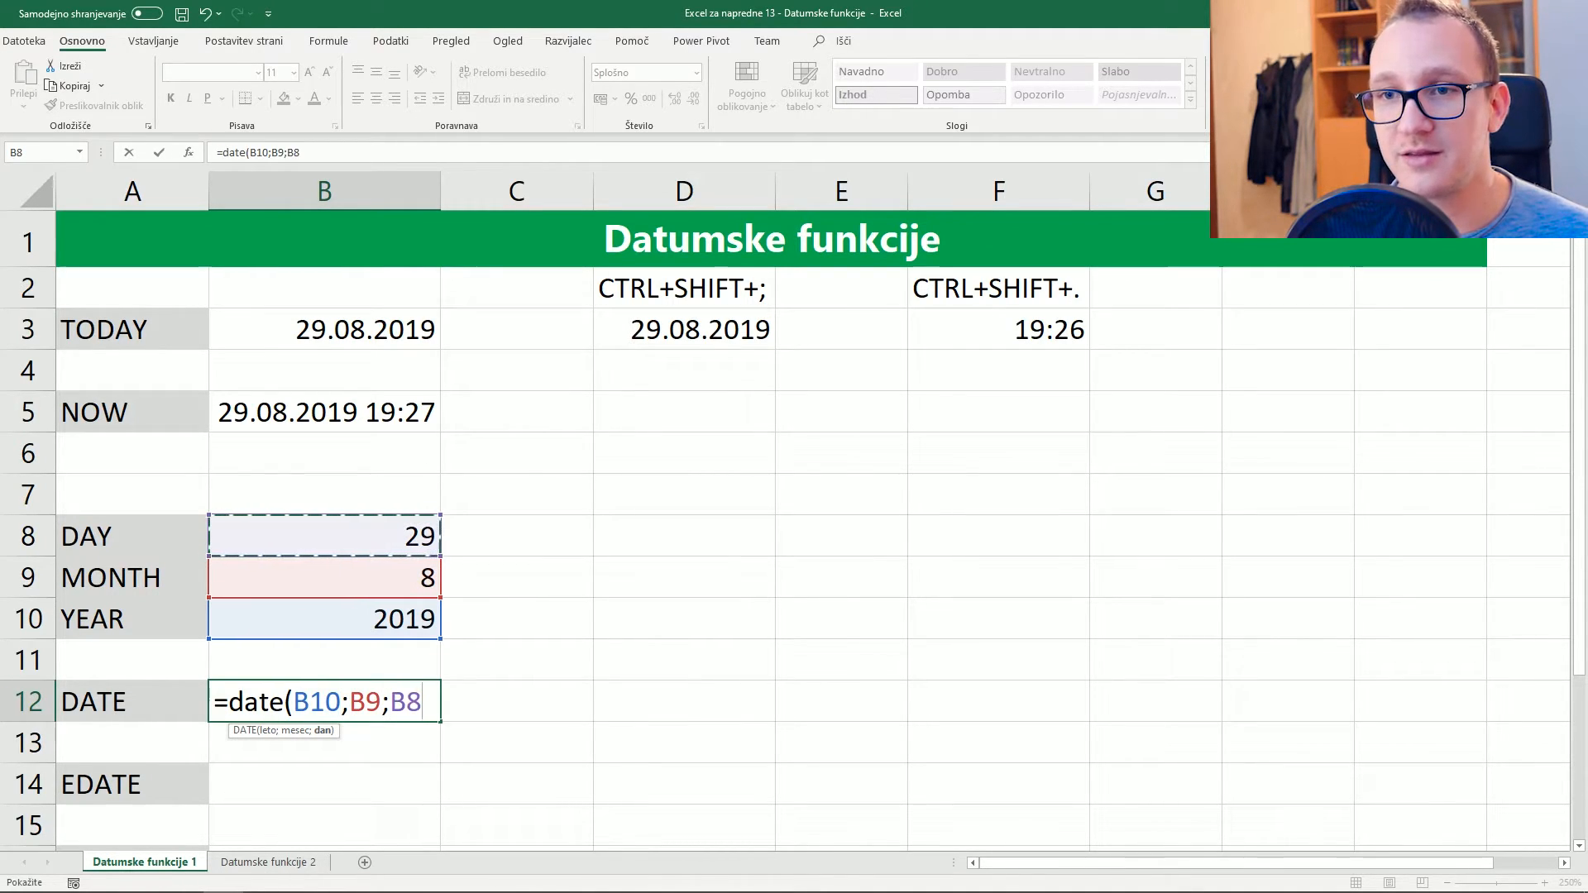
key("Return")
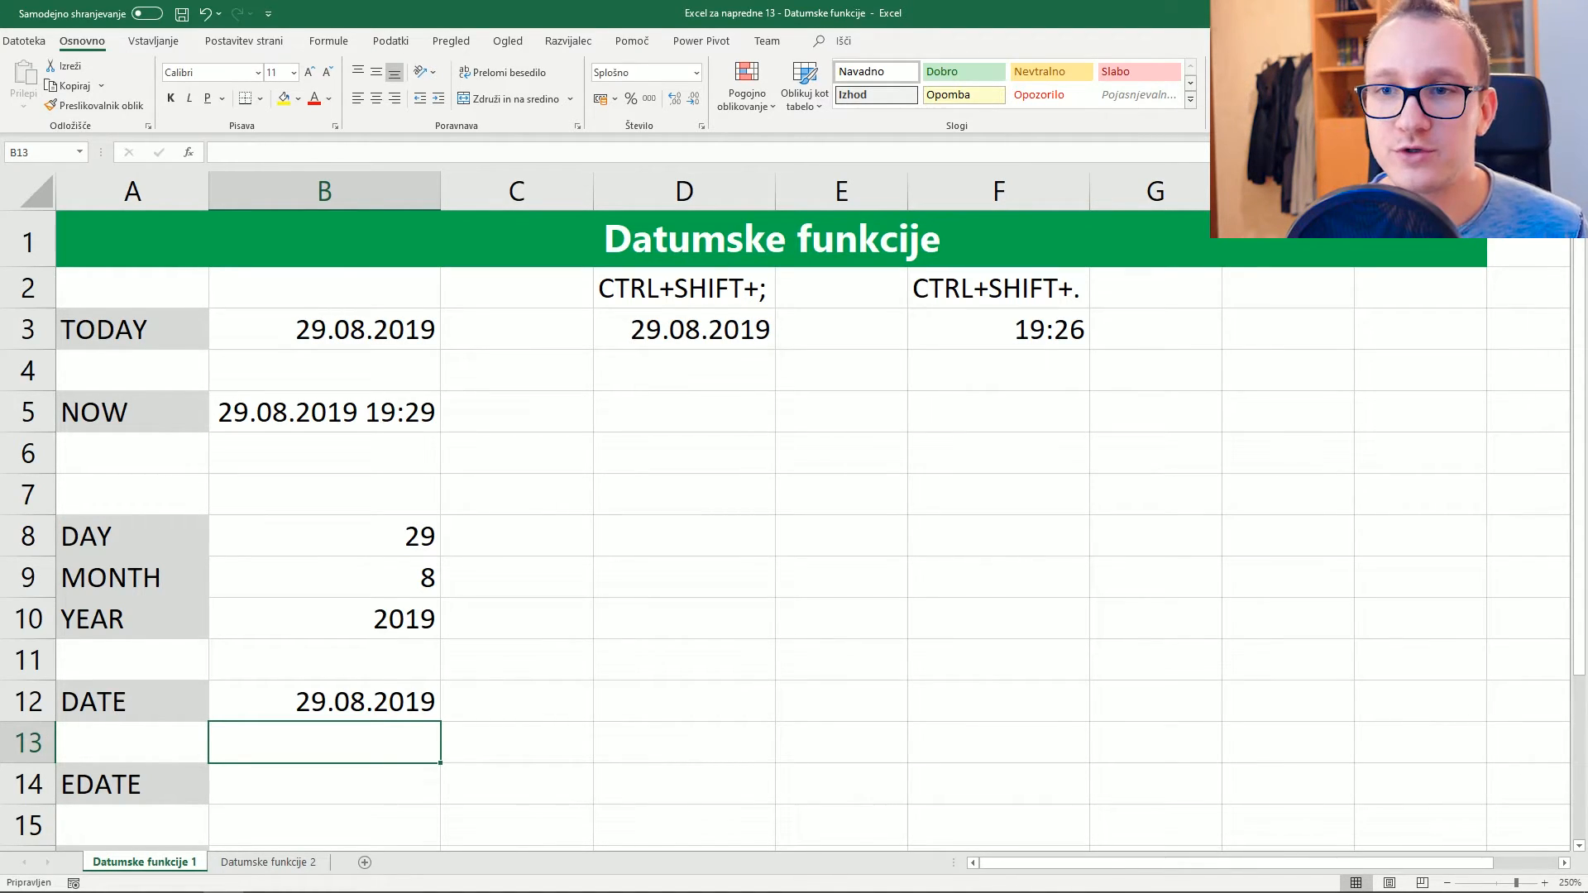
Enter an EDATE formula in B14 that adds 2 months to the date in B12
key("Down")
type("=")
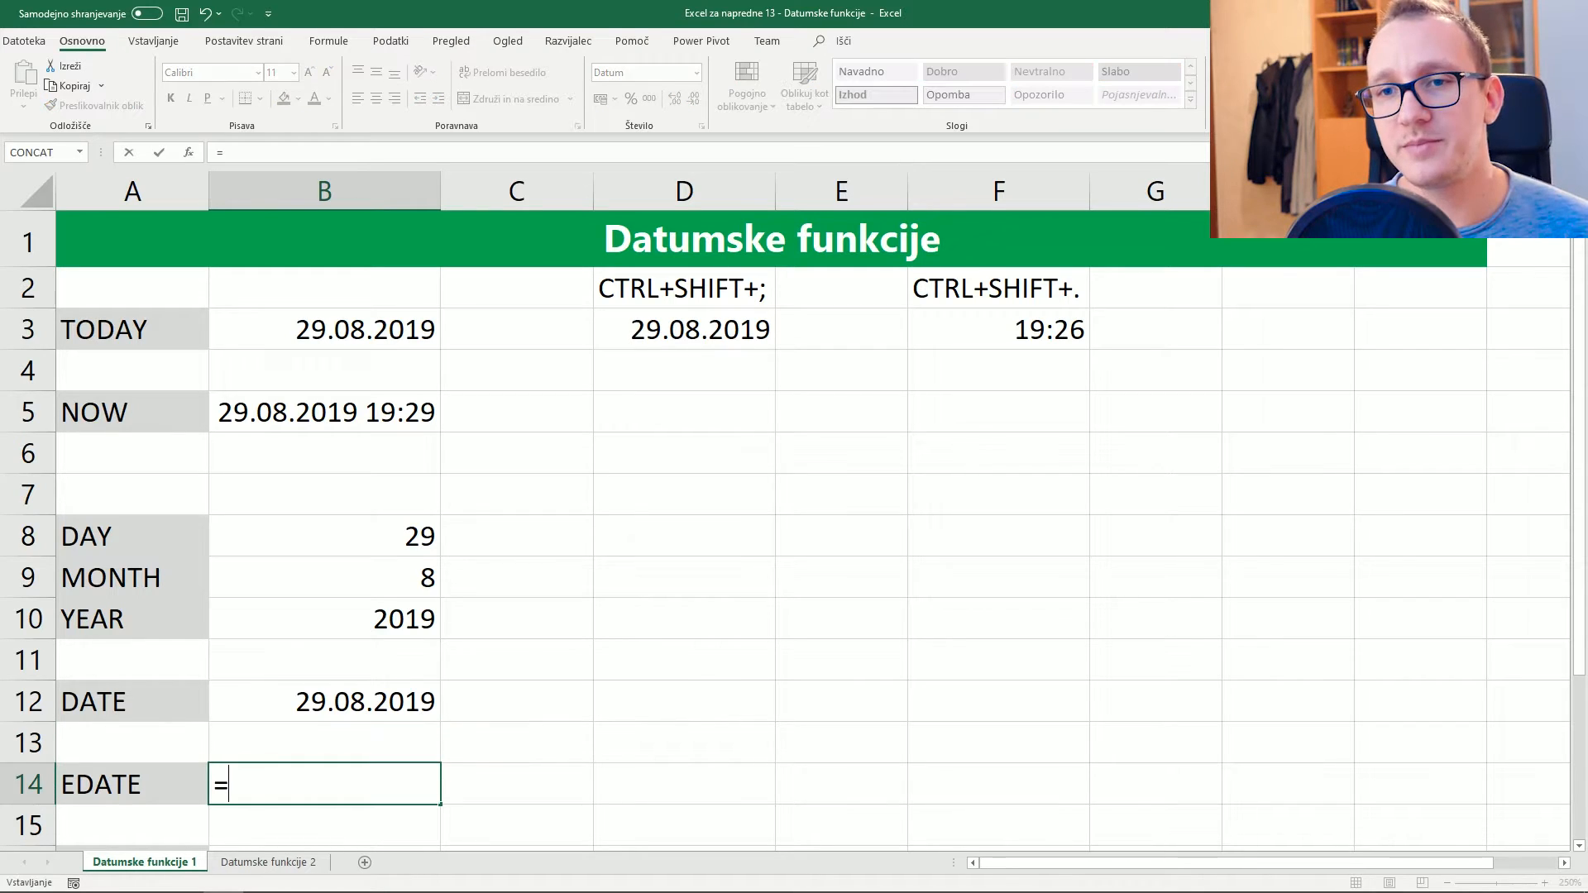
type("edate")
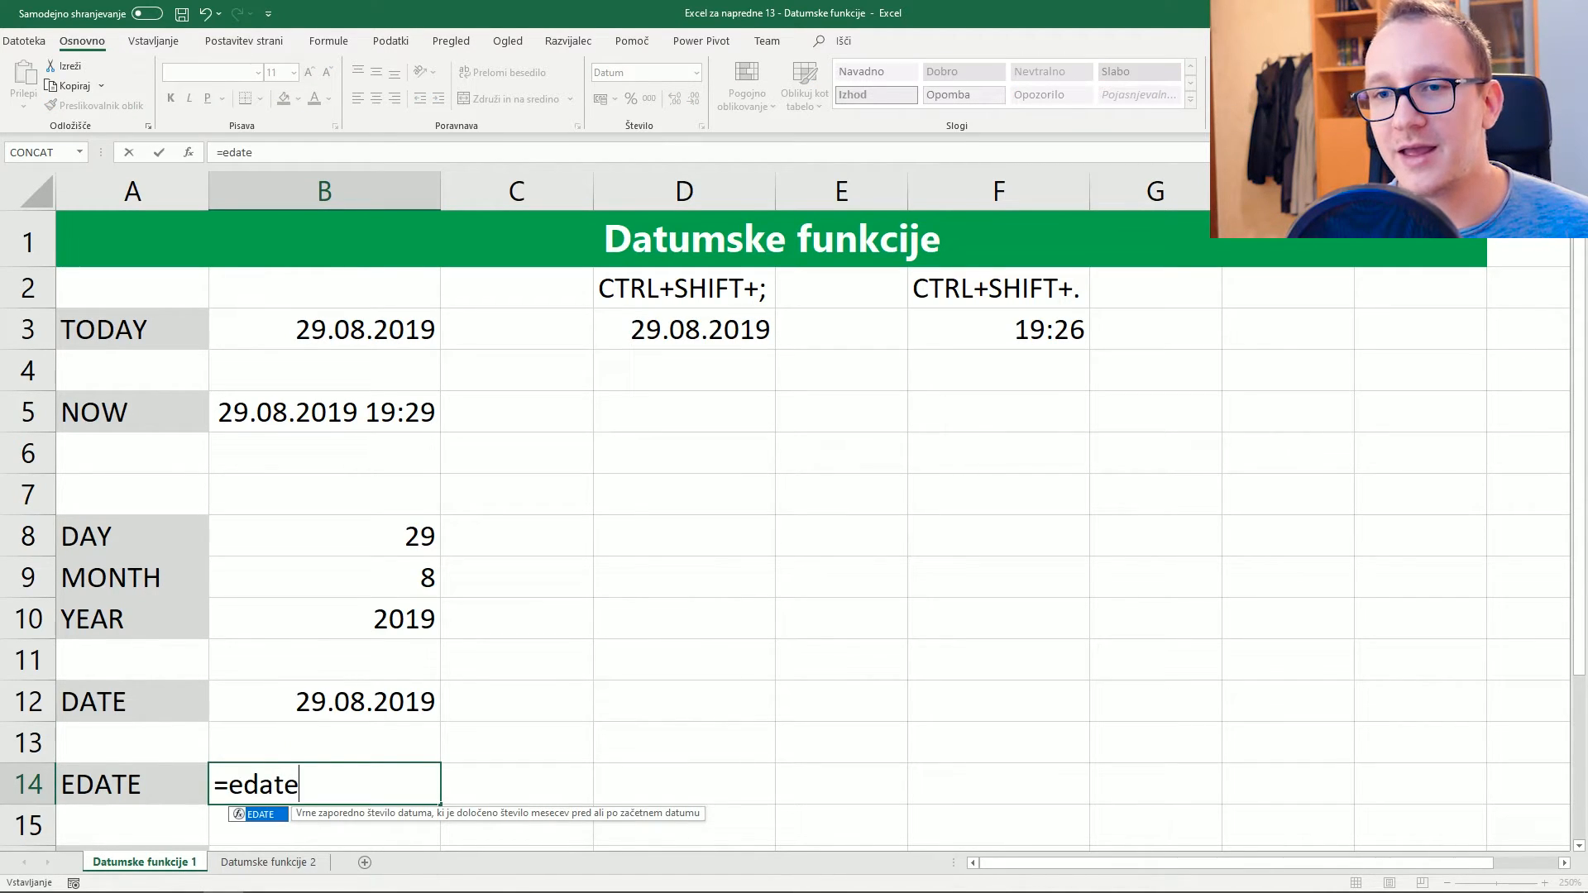
type("(")
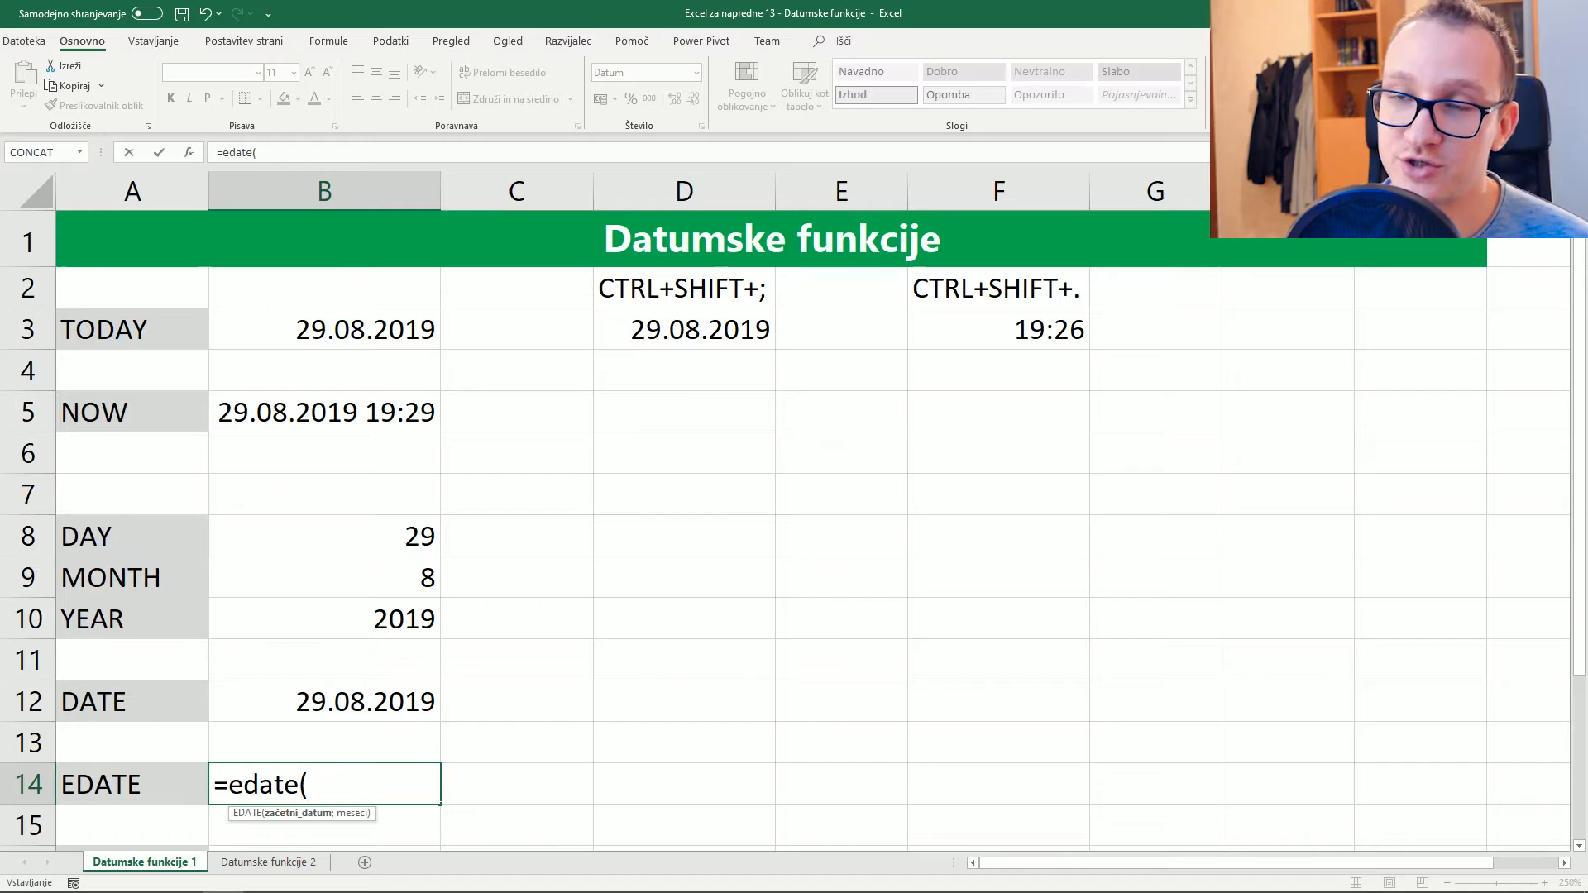
key("Up")
key("Up")
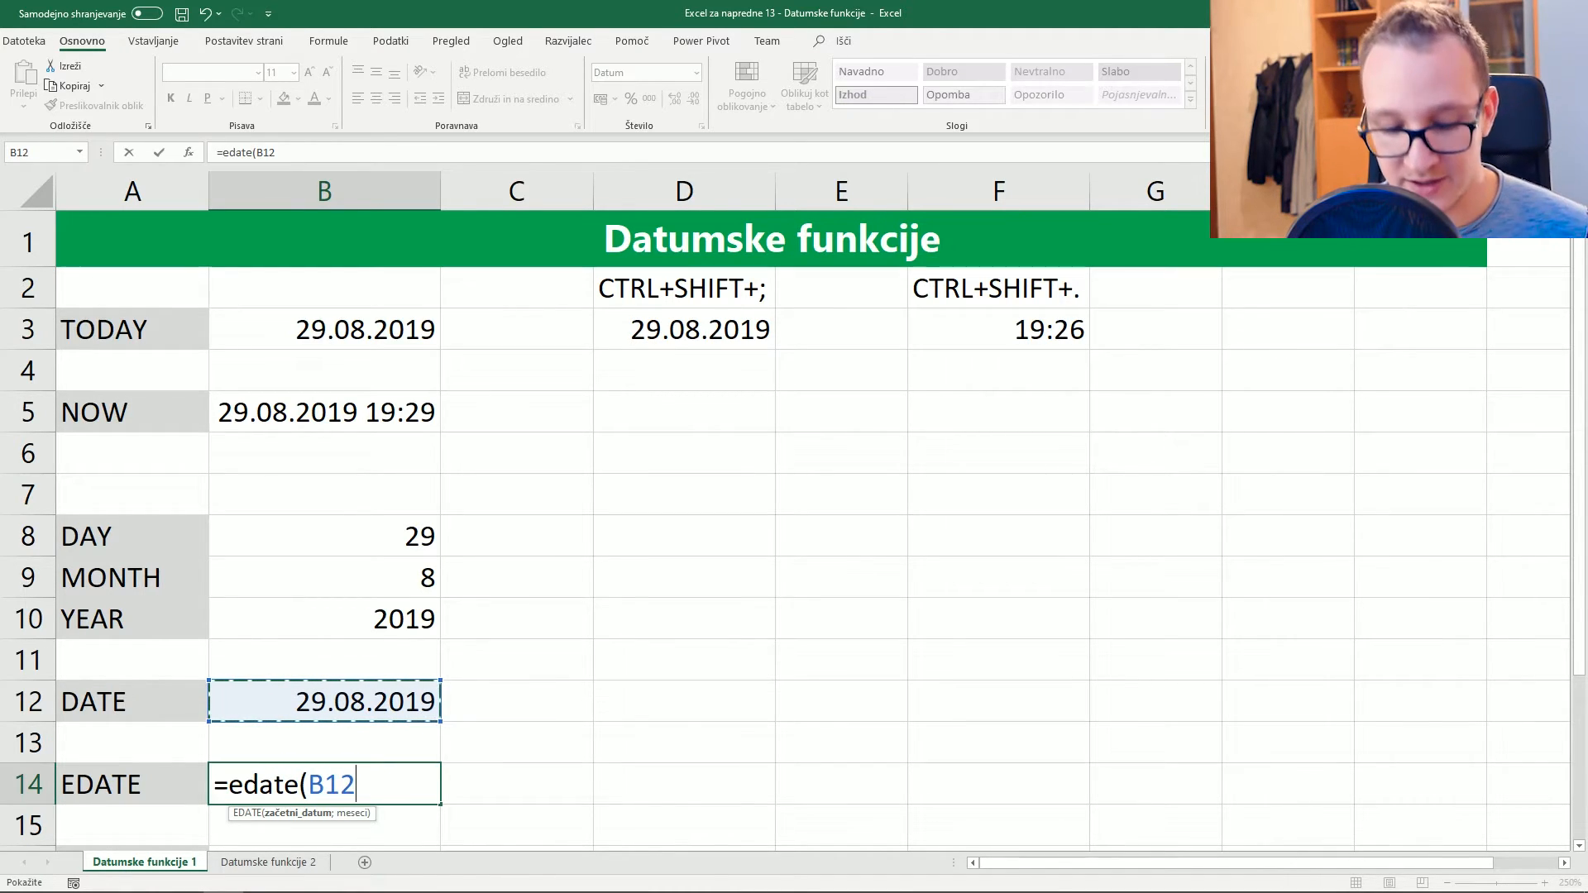
type(";")
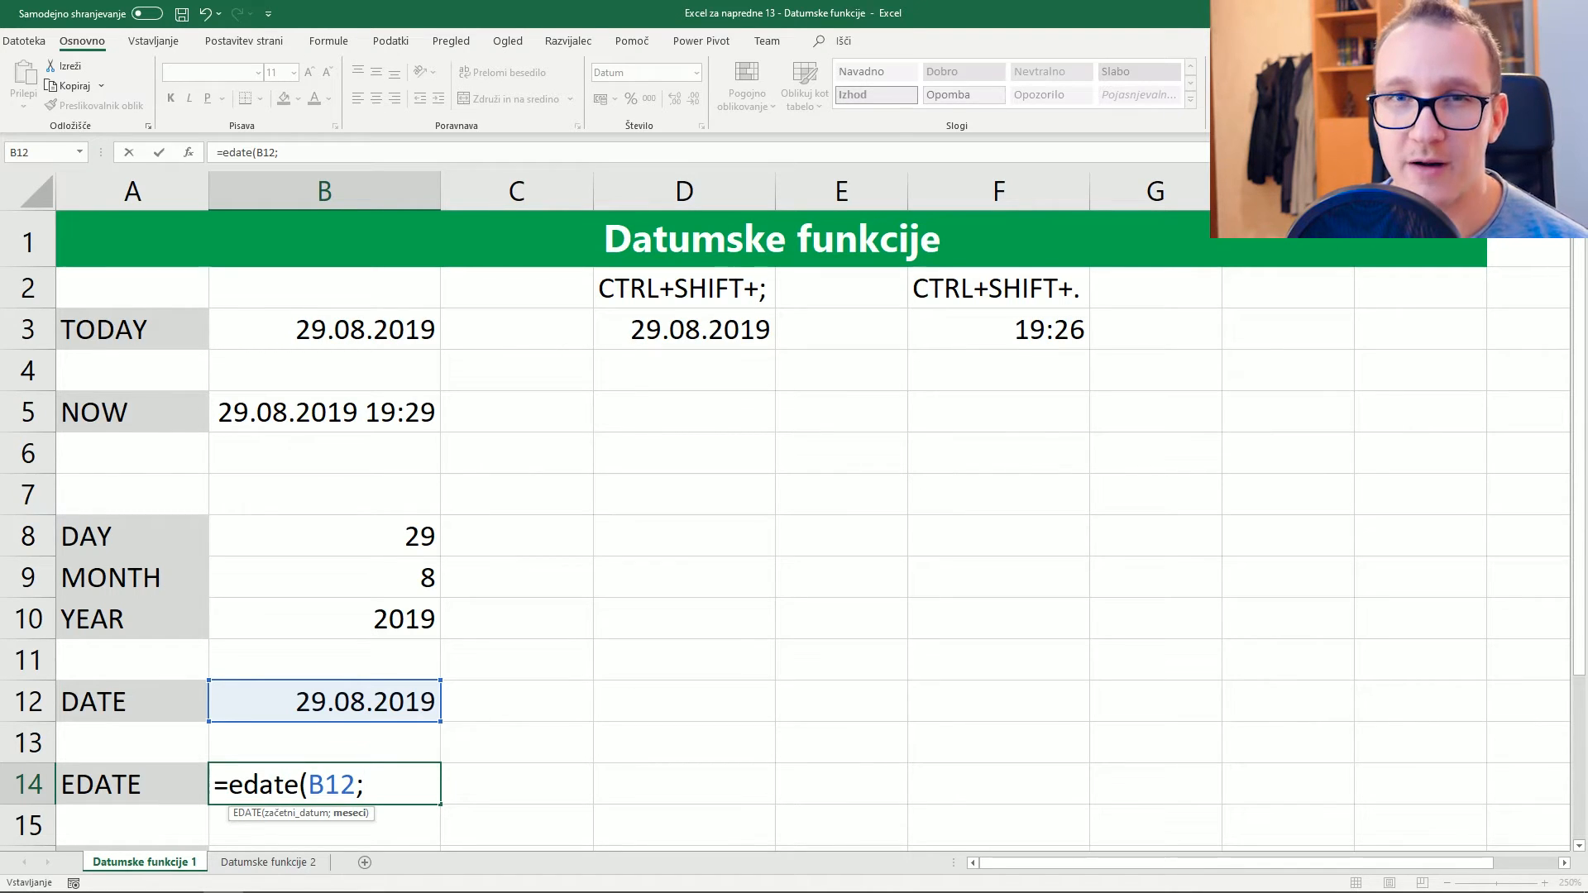
type("2")
key("Return")
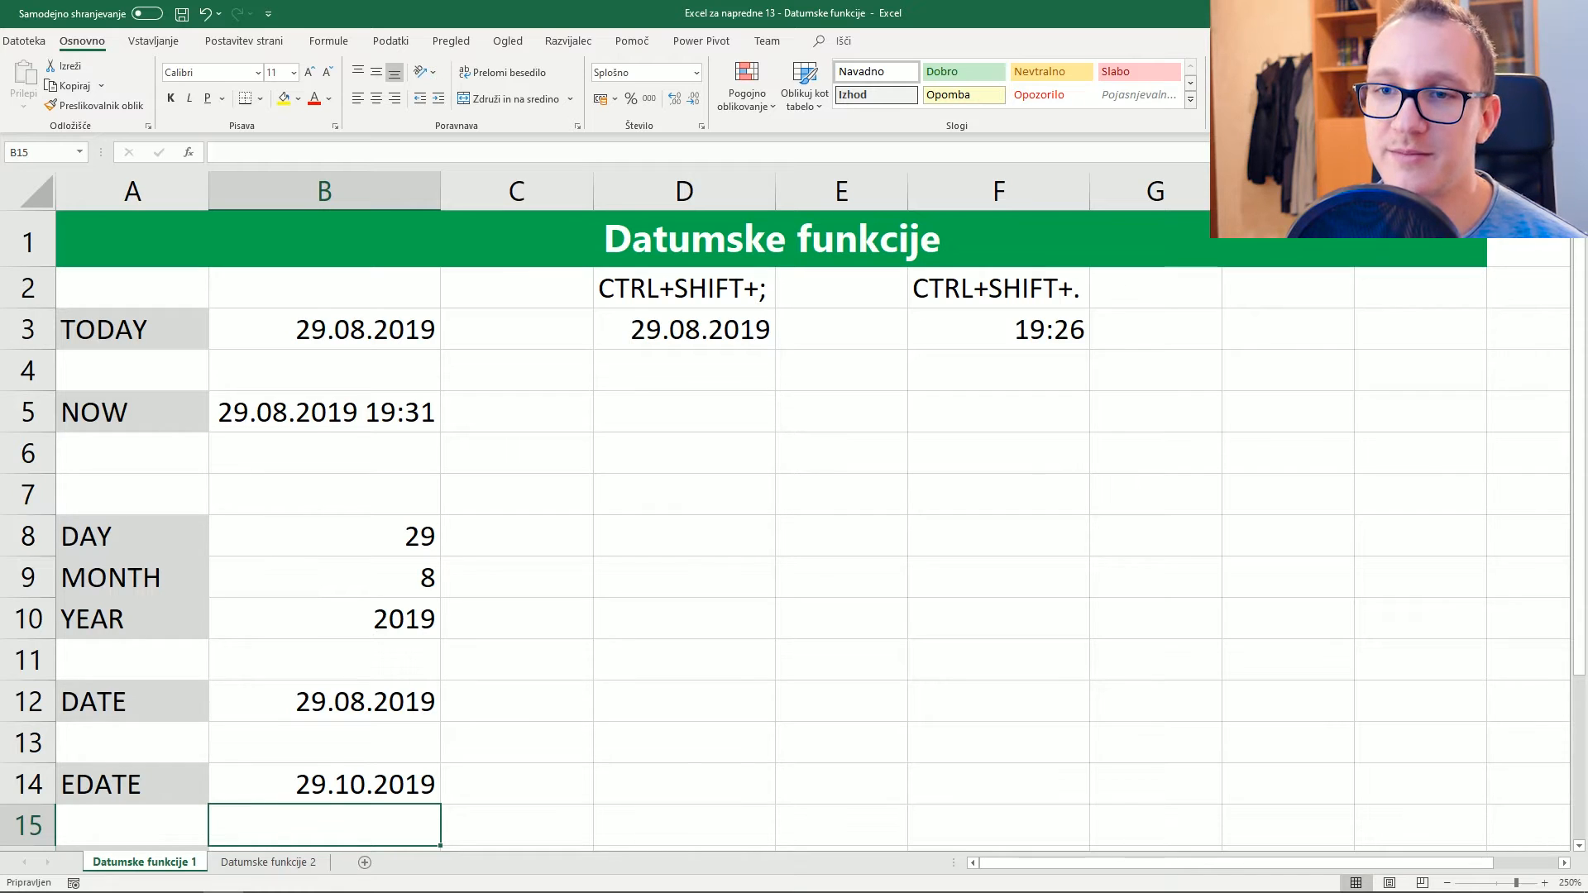
Enter a WEEKDAY formula in B16 for the date in B12 with return type 2, and check the weekday in the system calendar
scroll(786, 530, "down", 1)
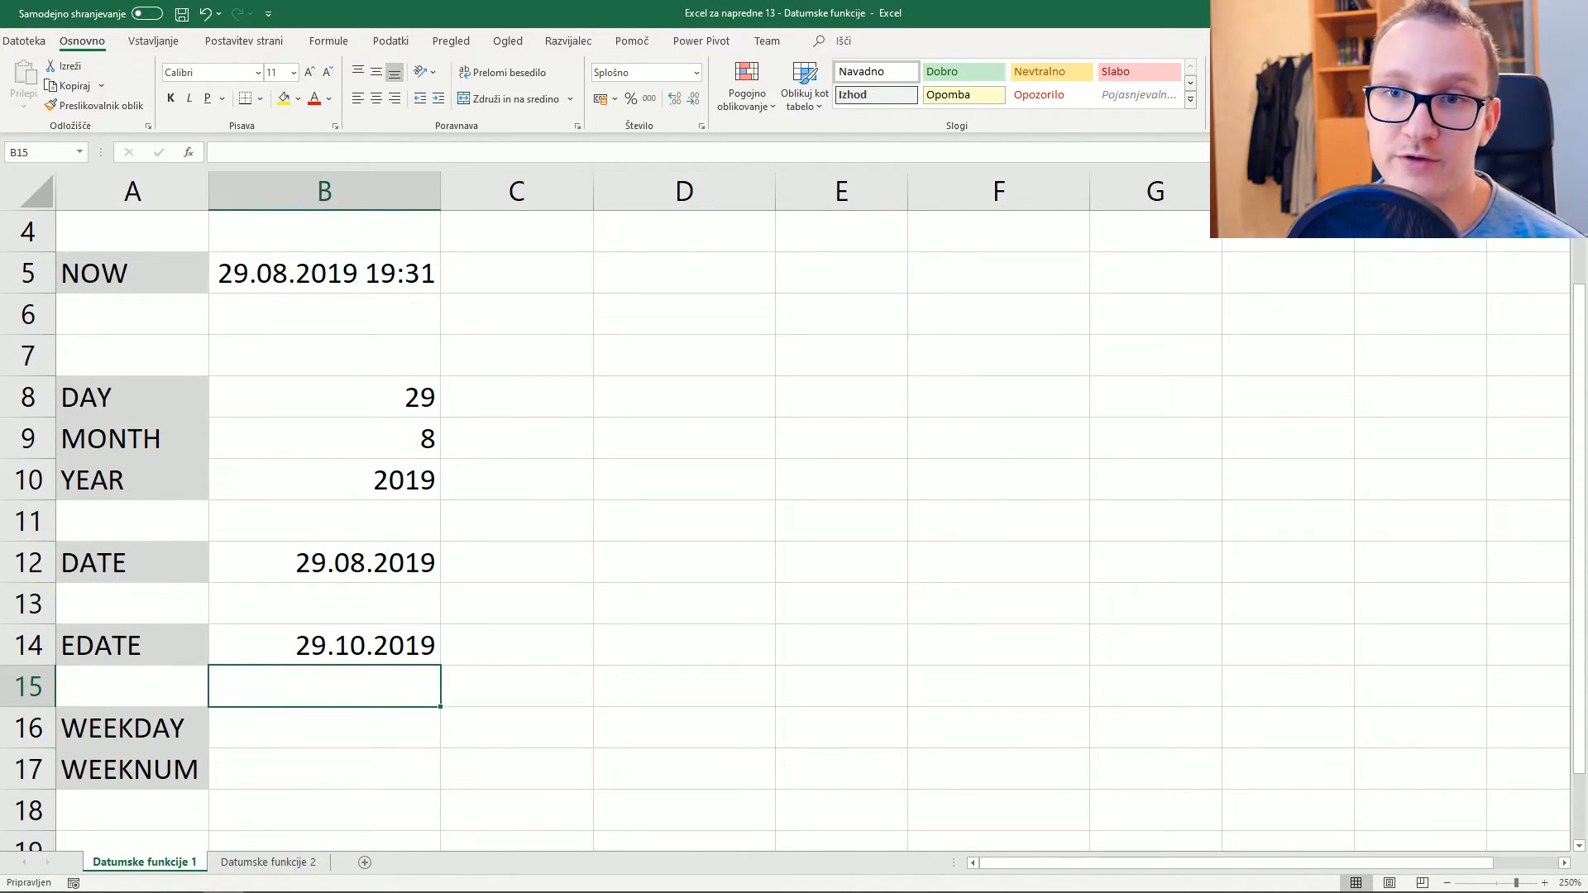
left_click(324, 729)
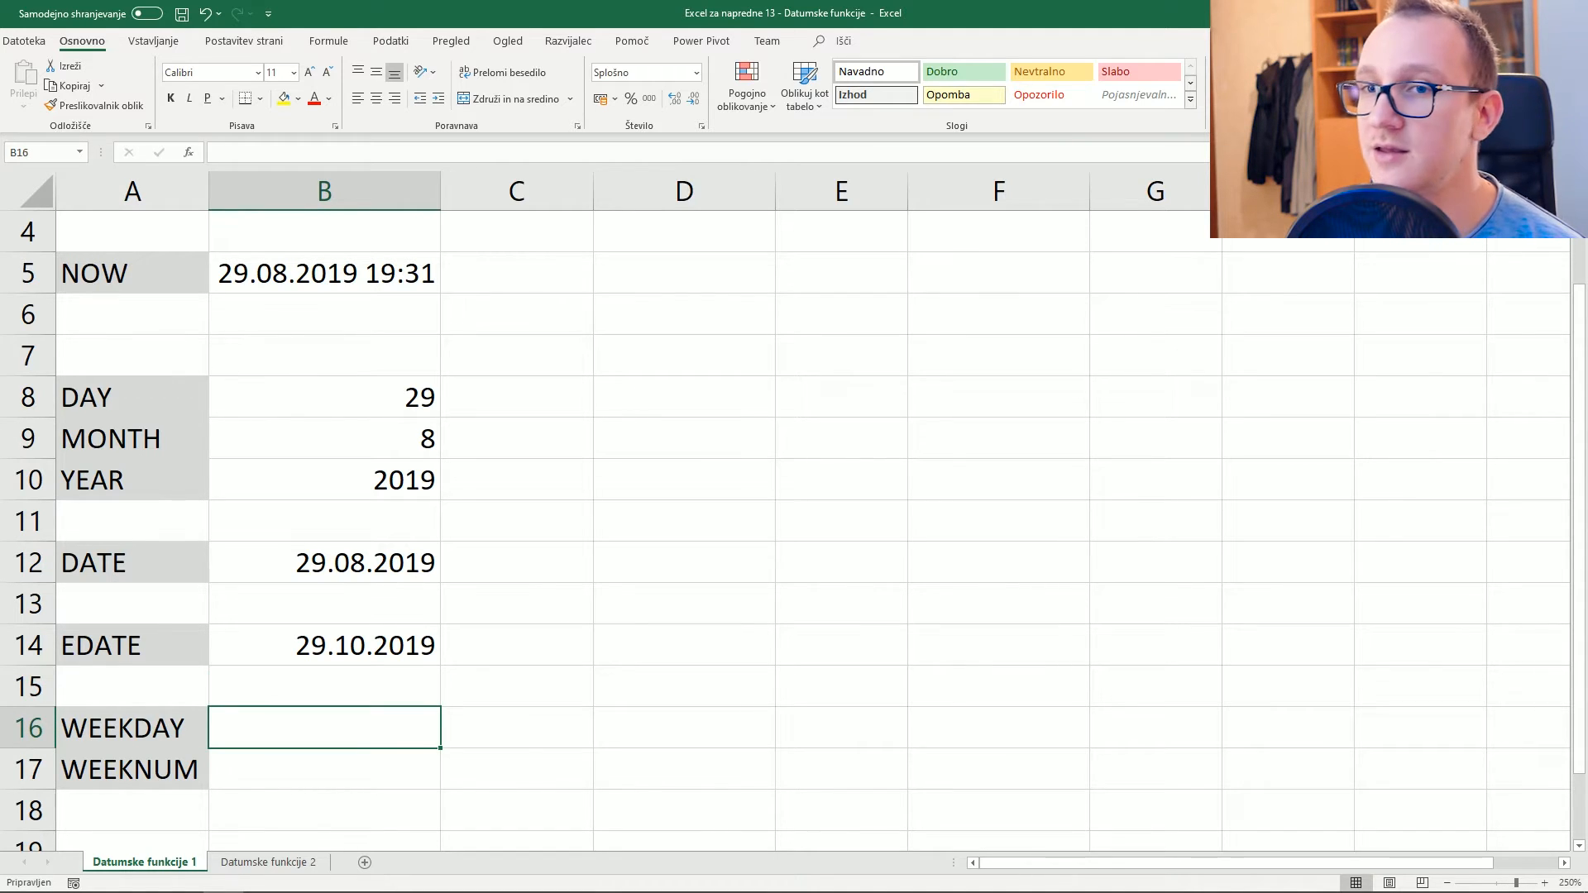
left_click(324, 769)
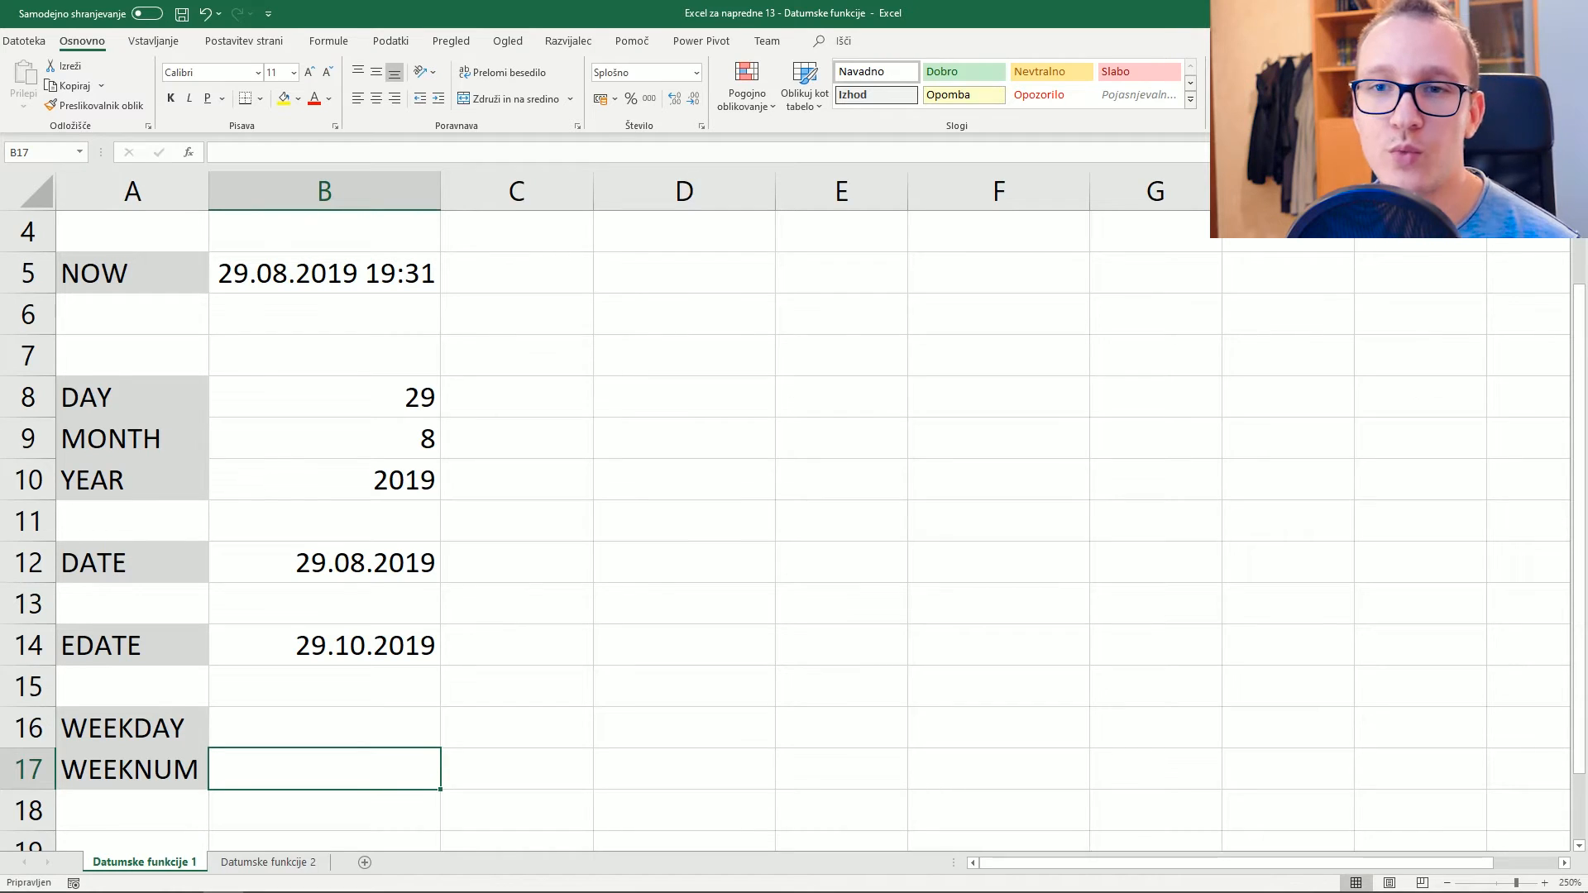
left_click(324, 729)
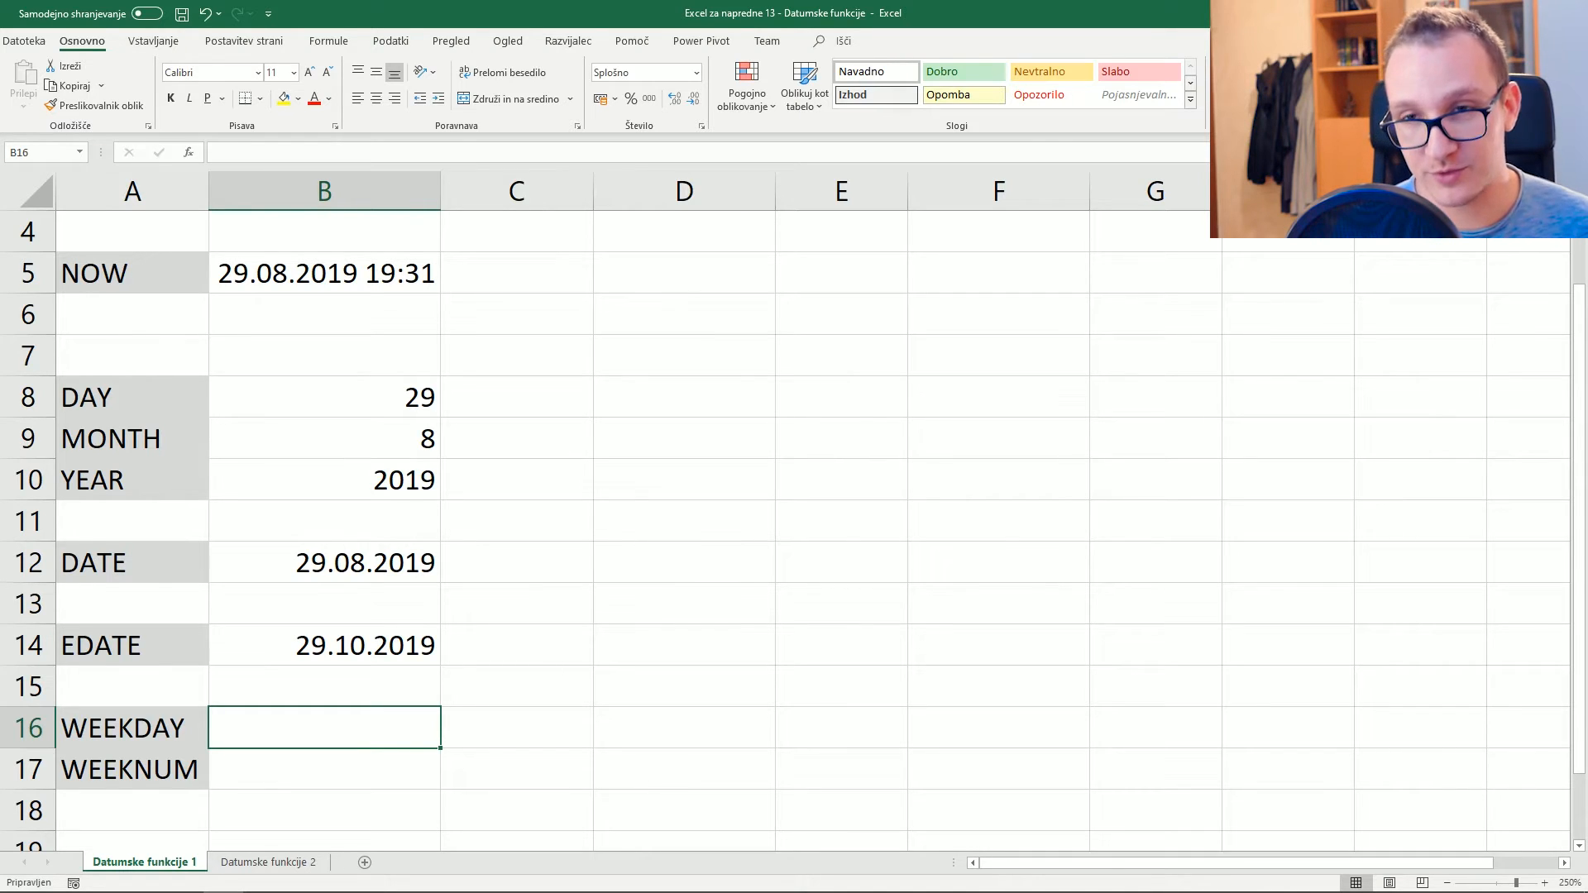
type("=weekda")
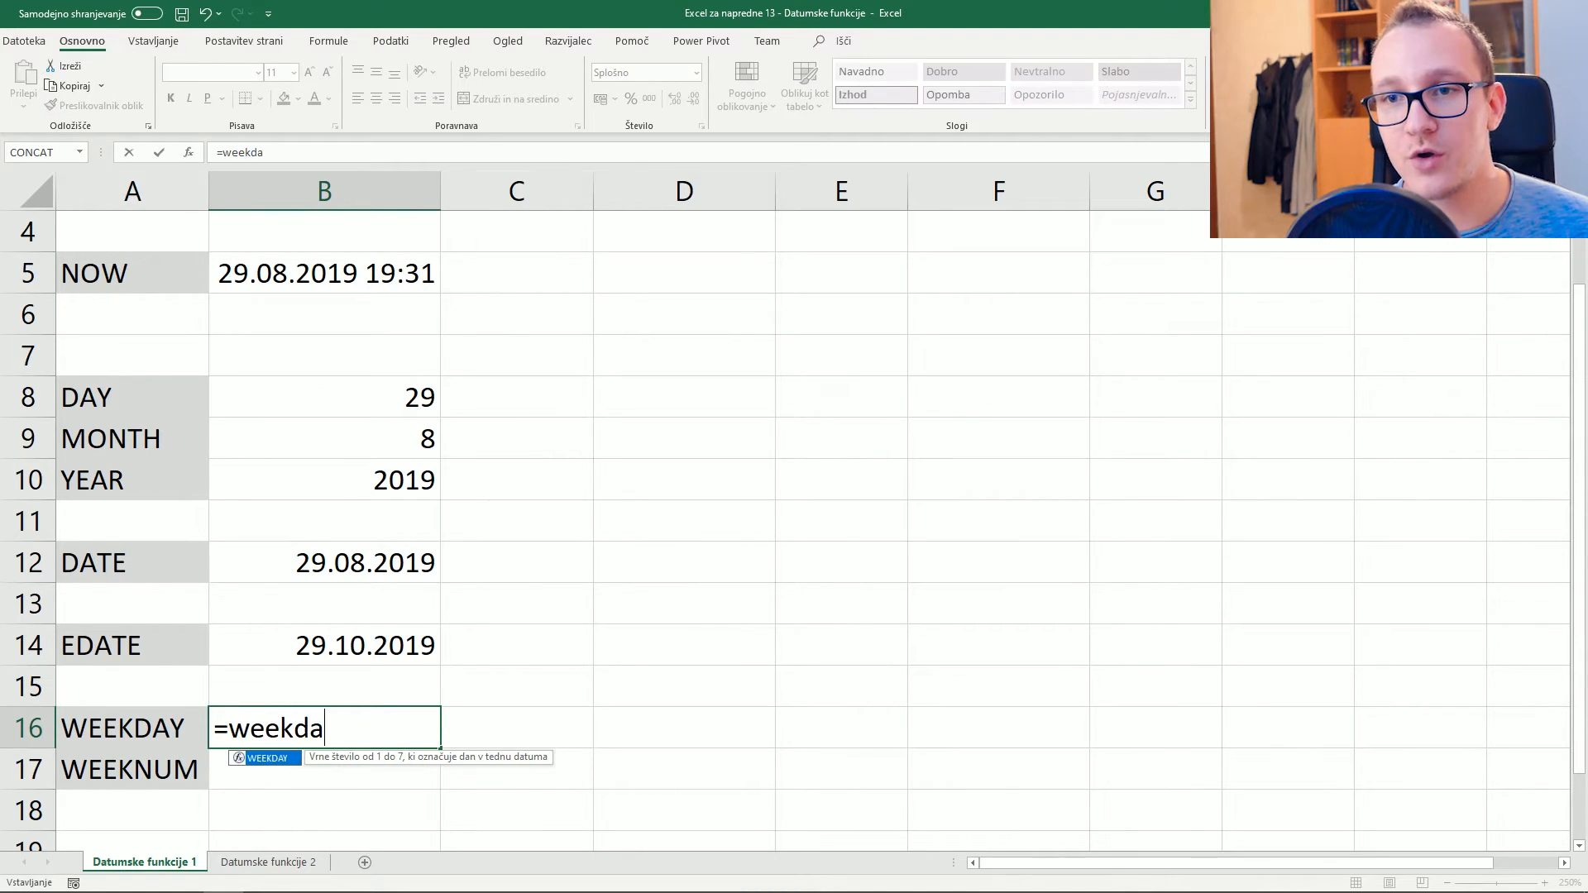
type("y(")
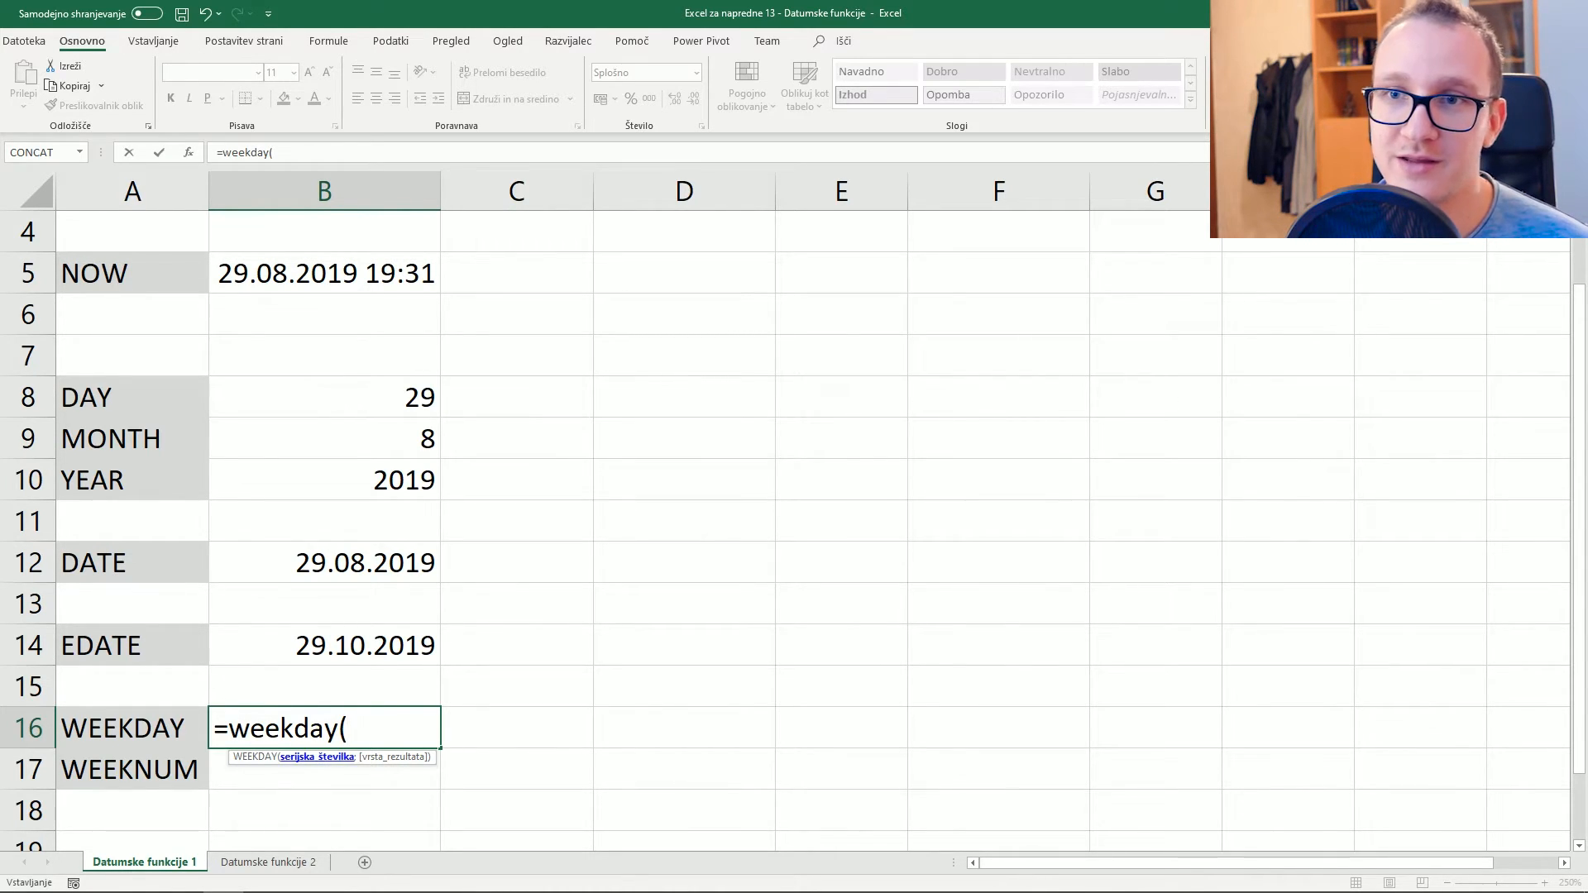
left_click(324, 562)
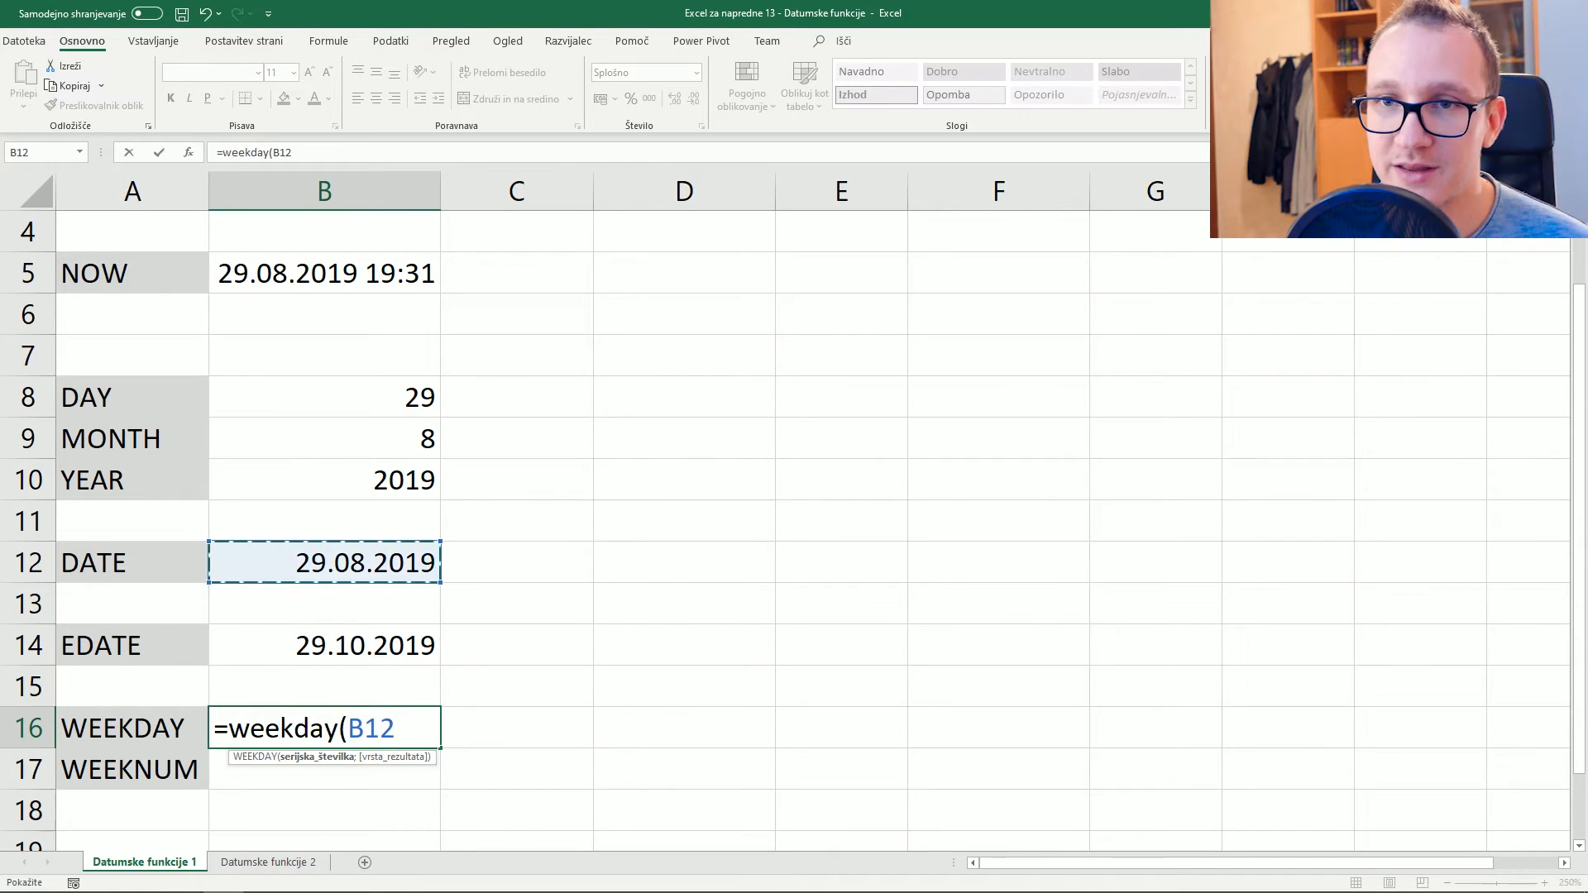
type(";")
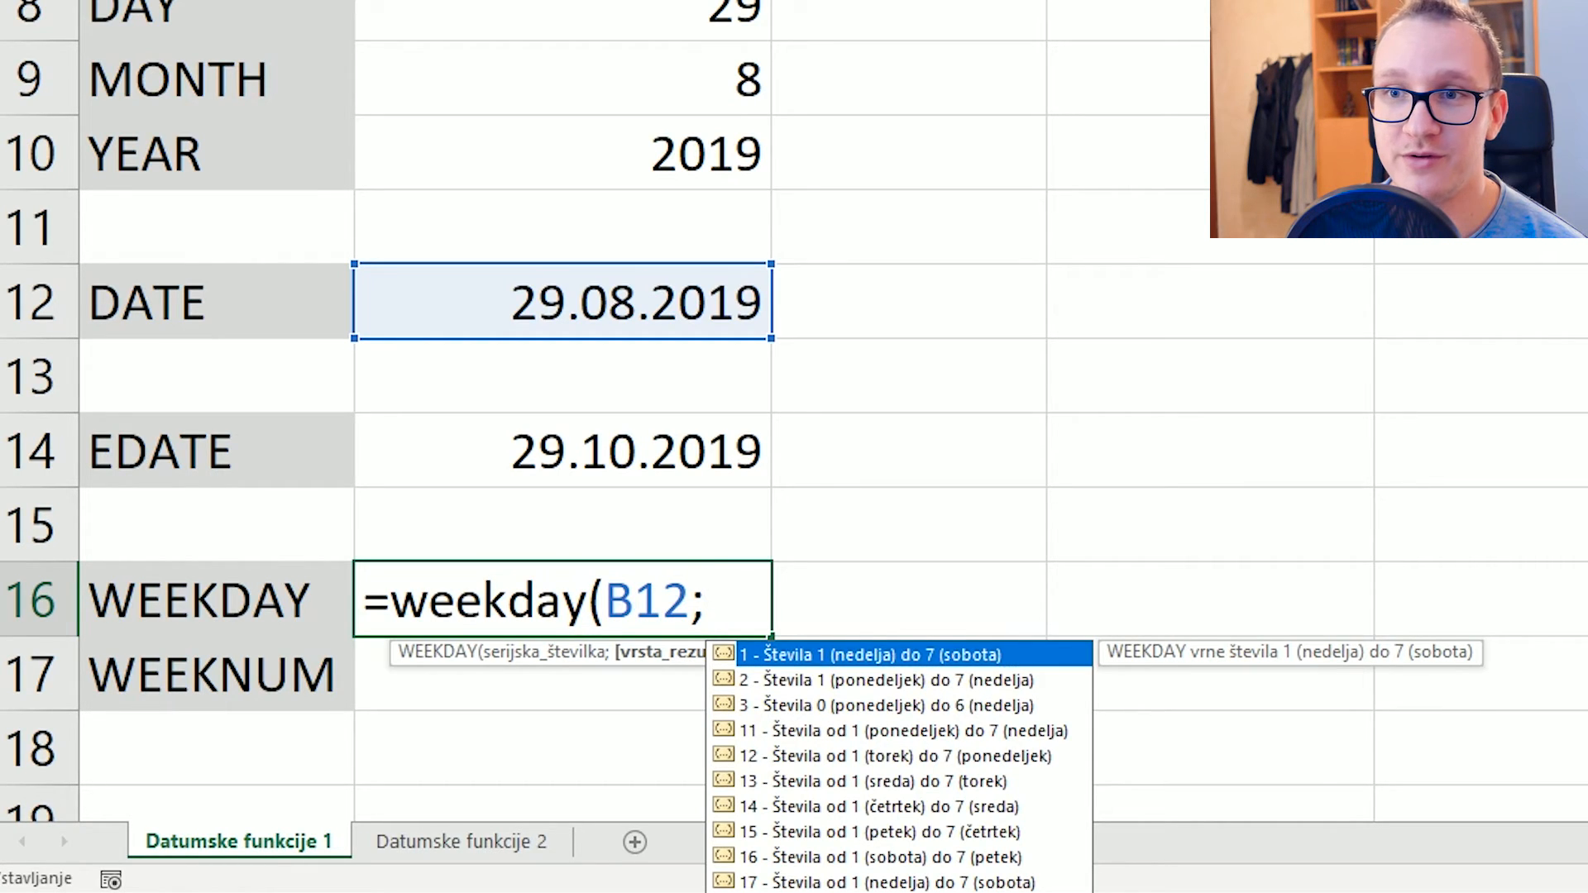
type("2")
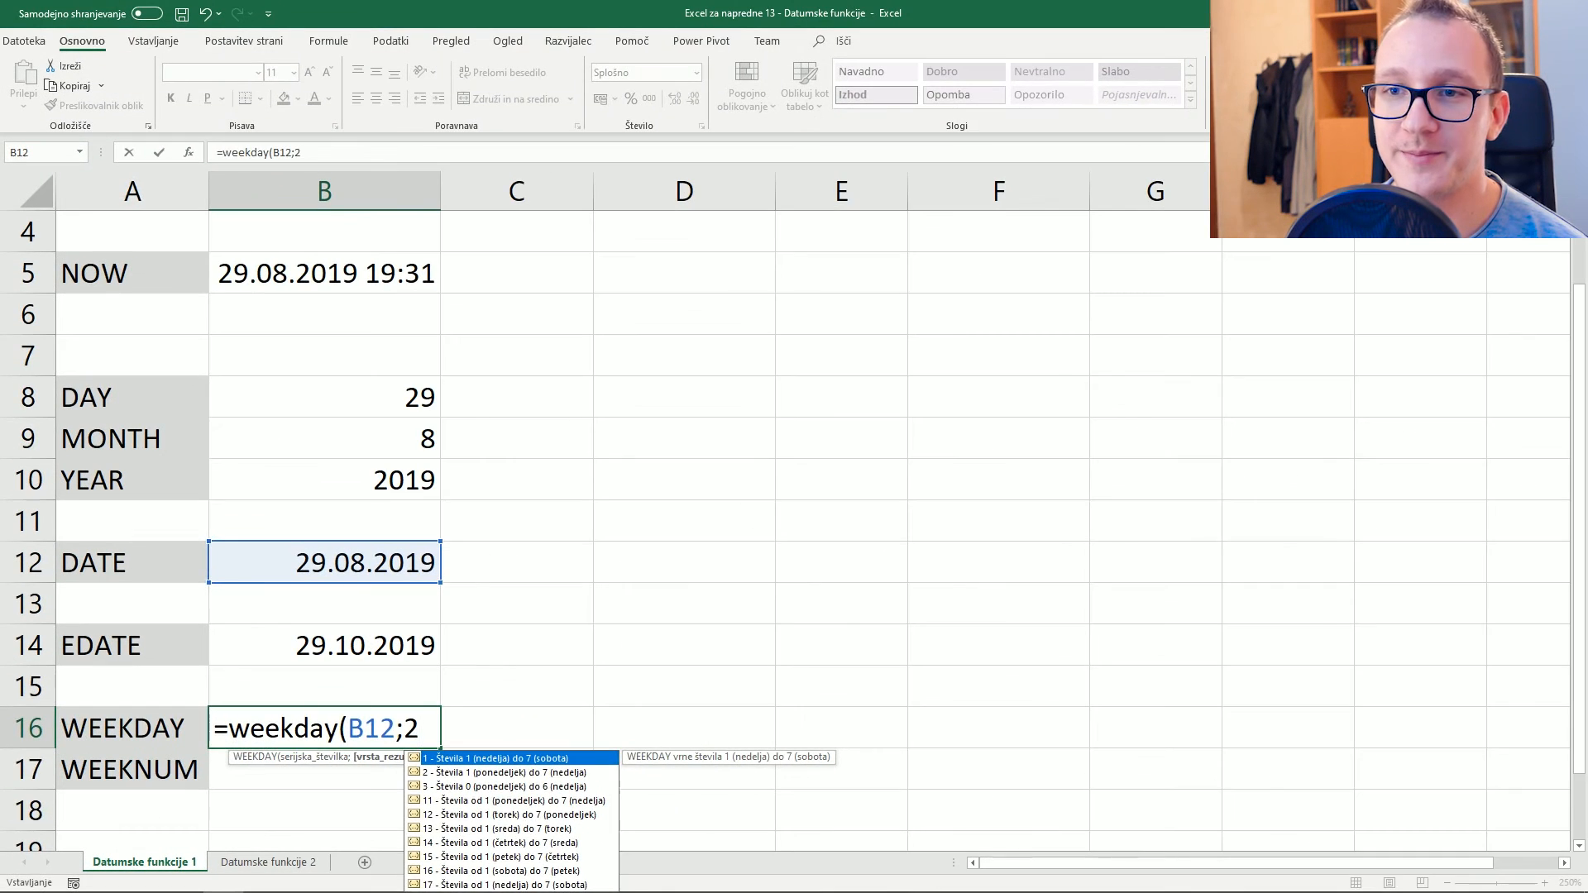
key("Return")
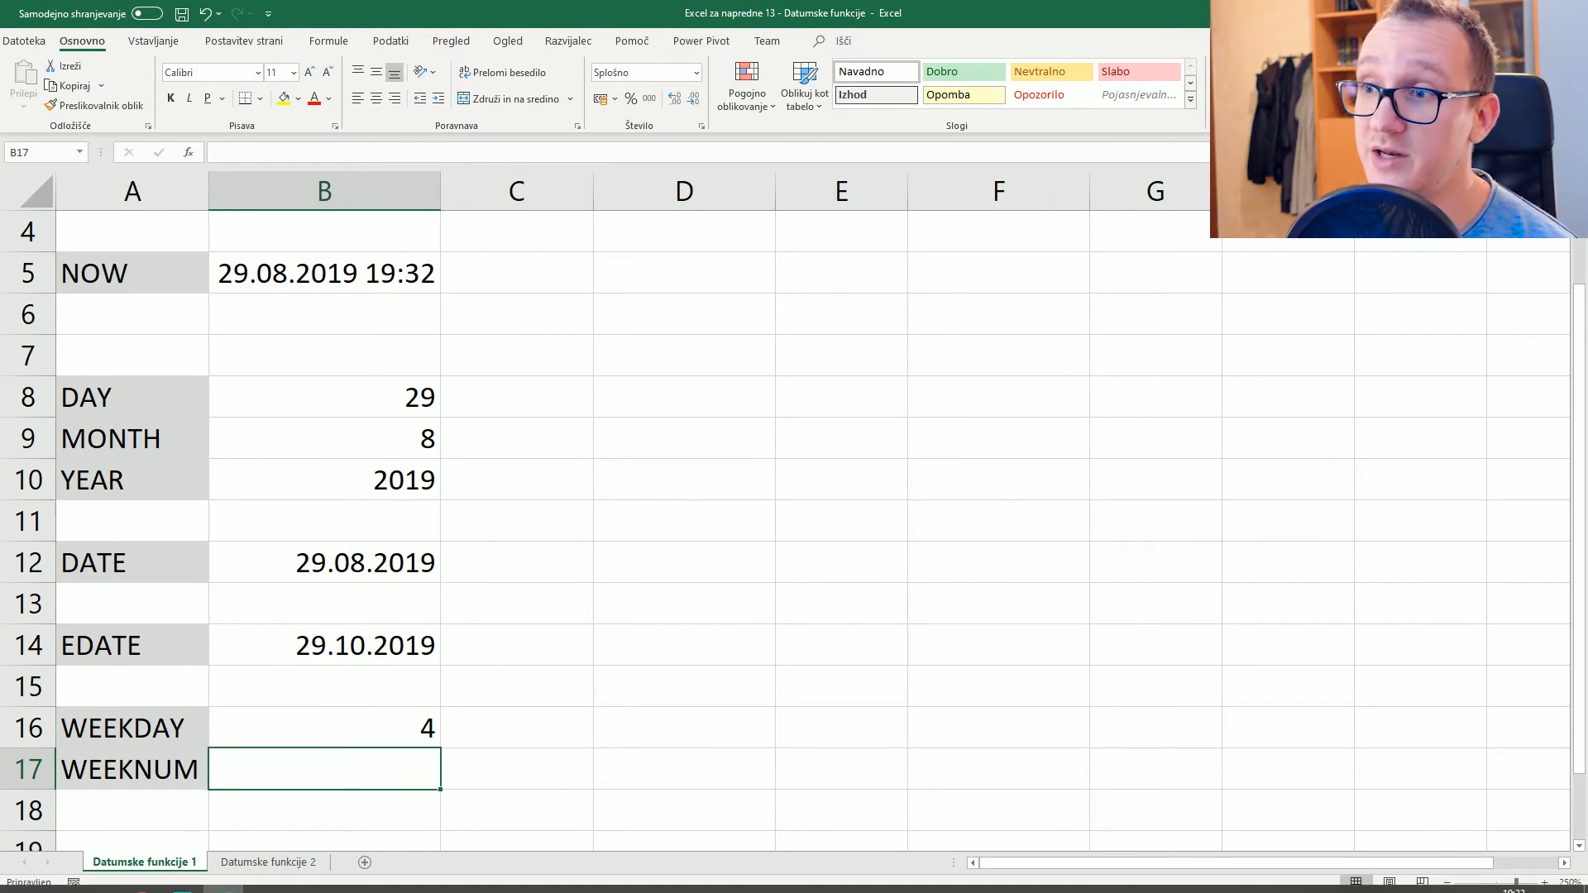
left_click(1513, 878)
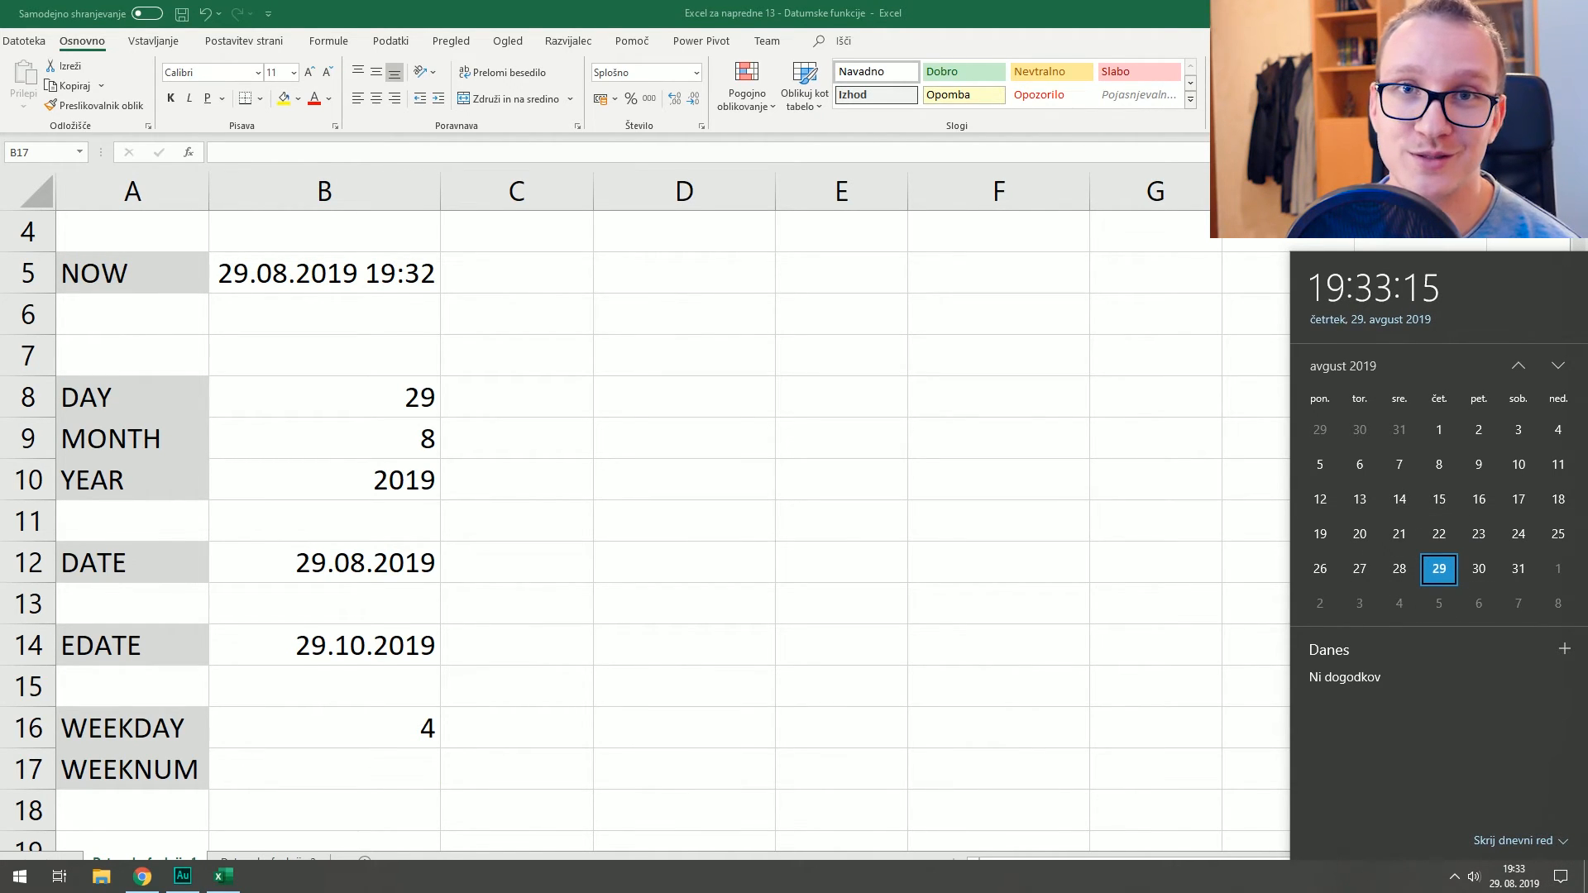
key("Escape")
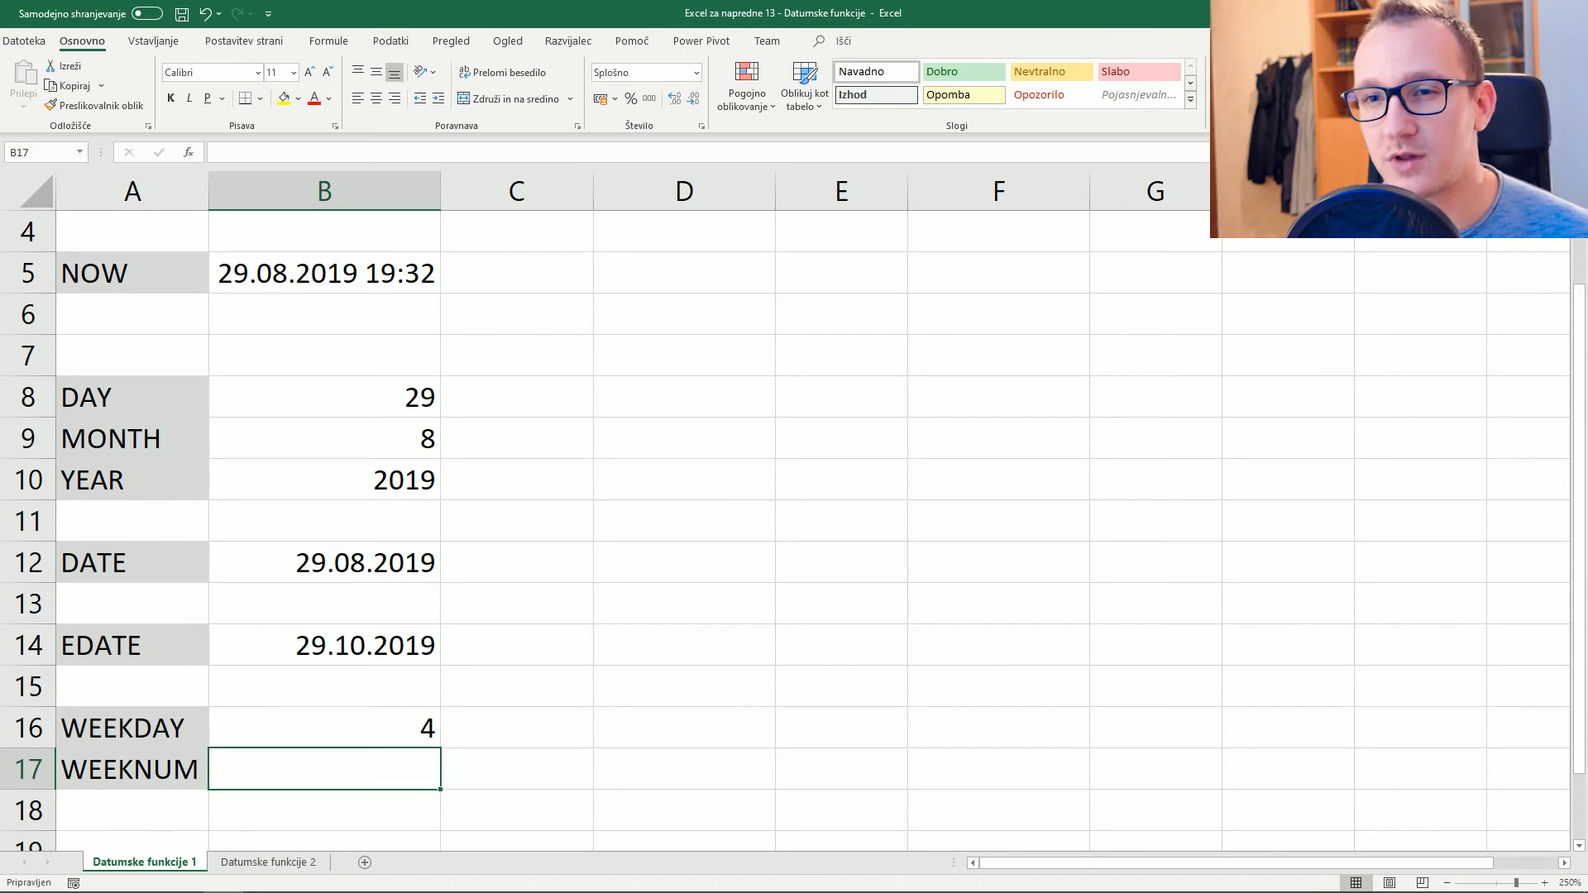
Enter a WEEKNUM formula in B17 for the date in B12 with return type 2, weeks starting on Monday
type("=week")
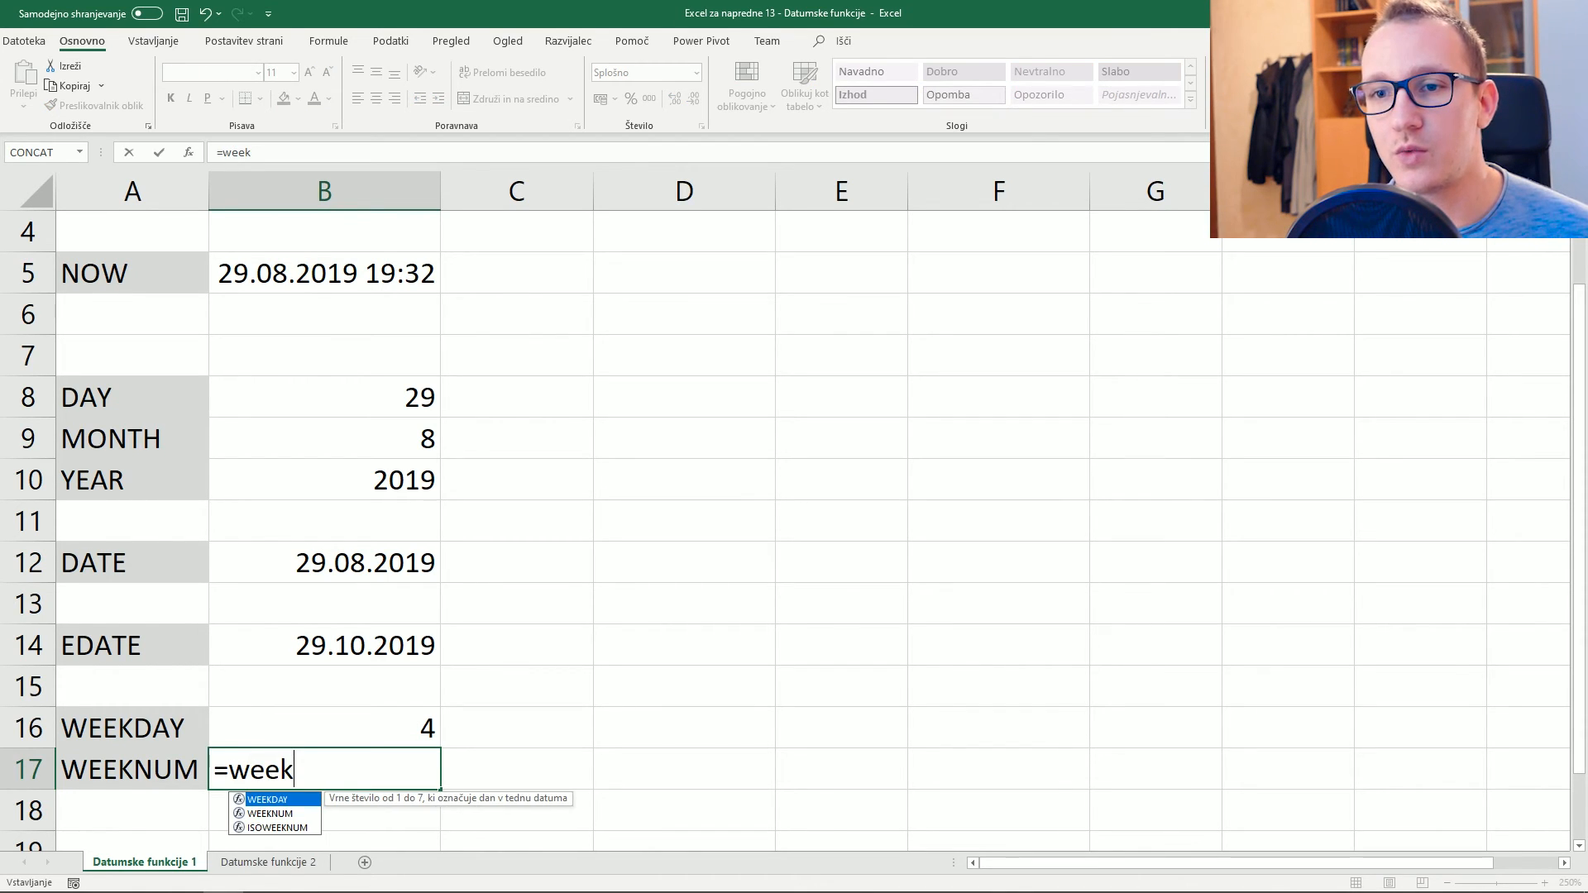
key("Down")
key("Tab")
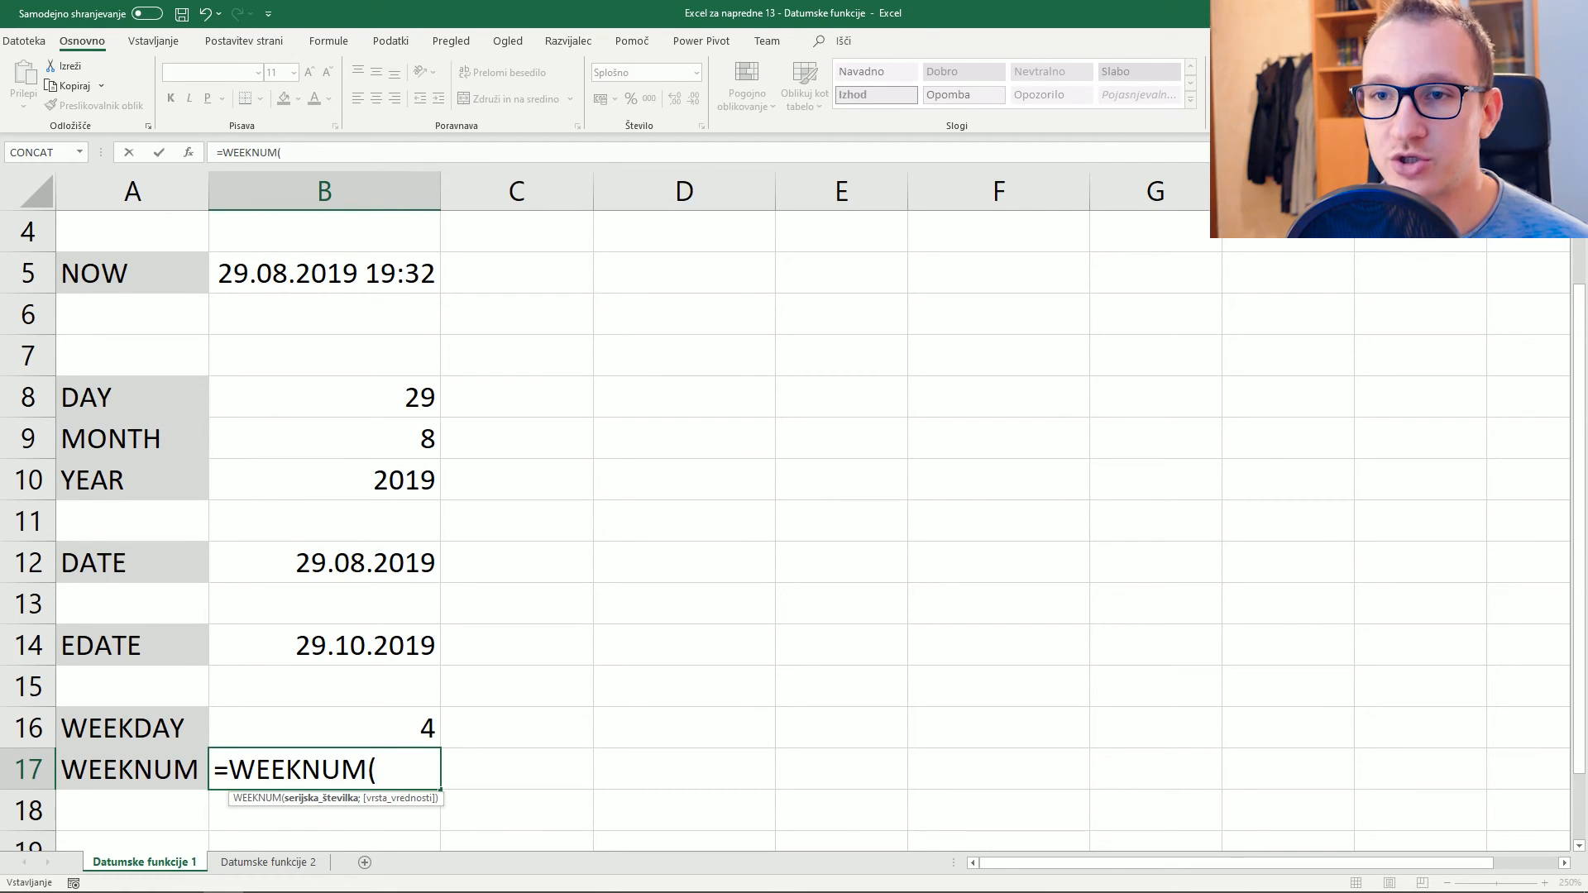
left_click(324, 564)
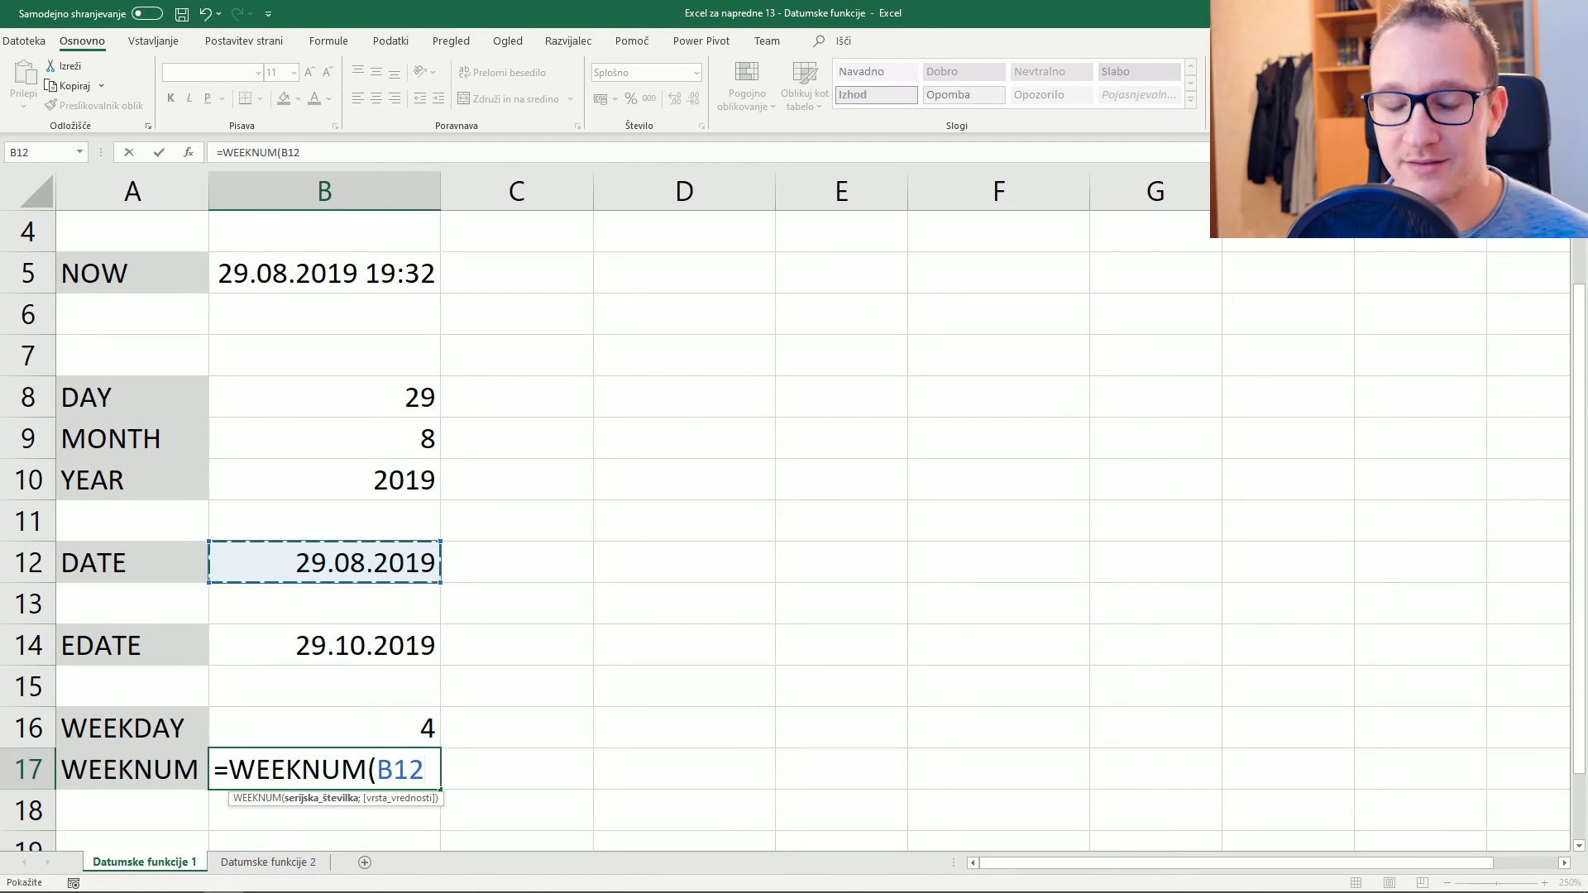
type(";")
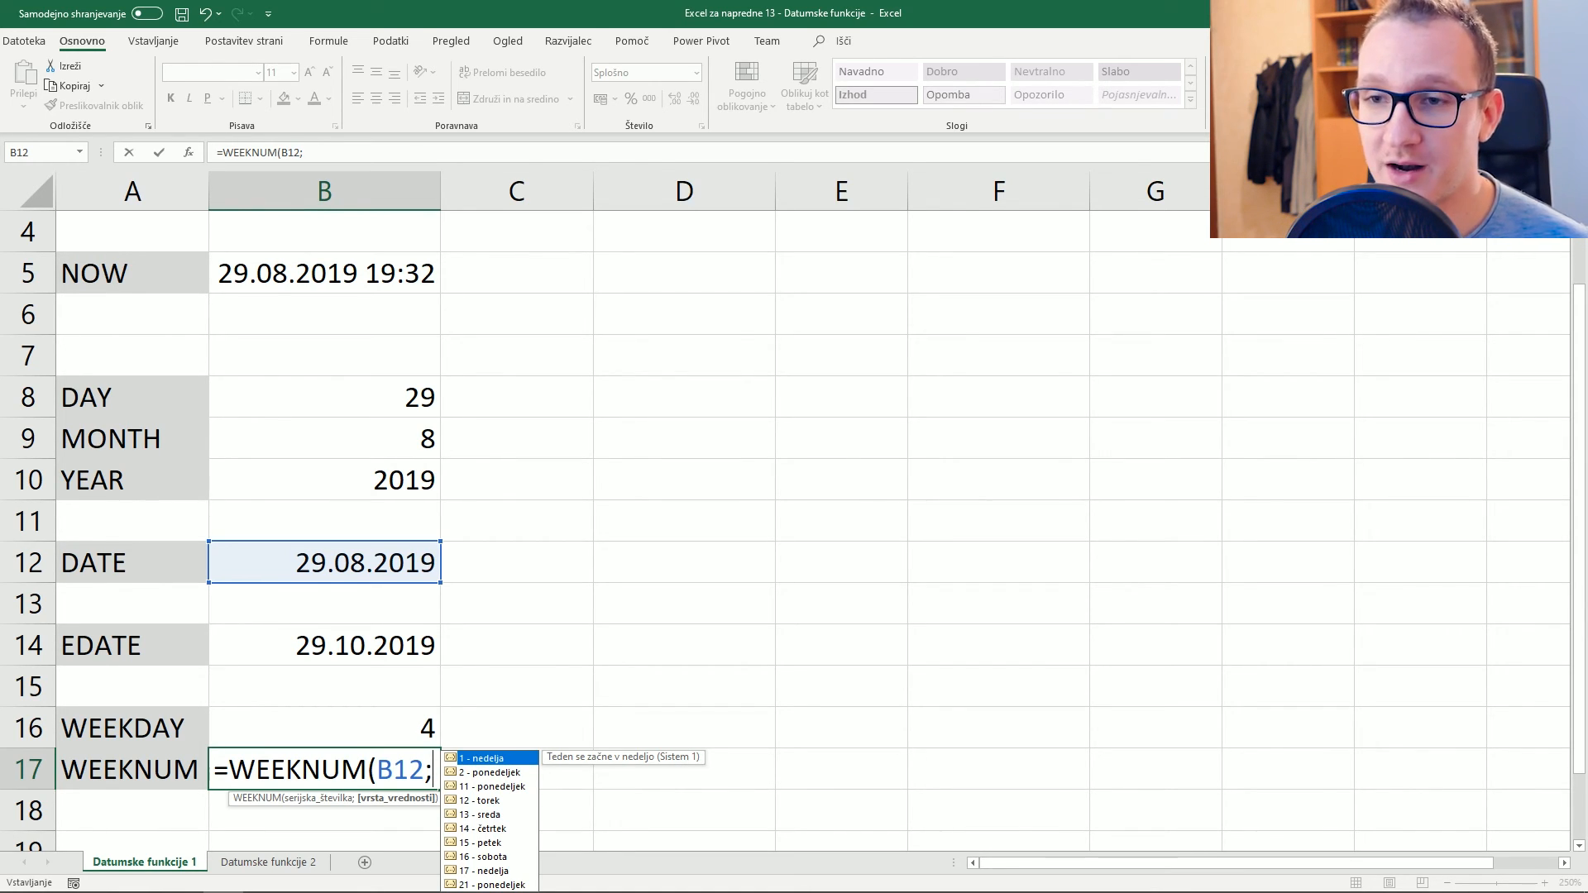
key("Down")
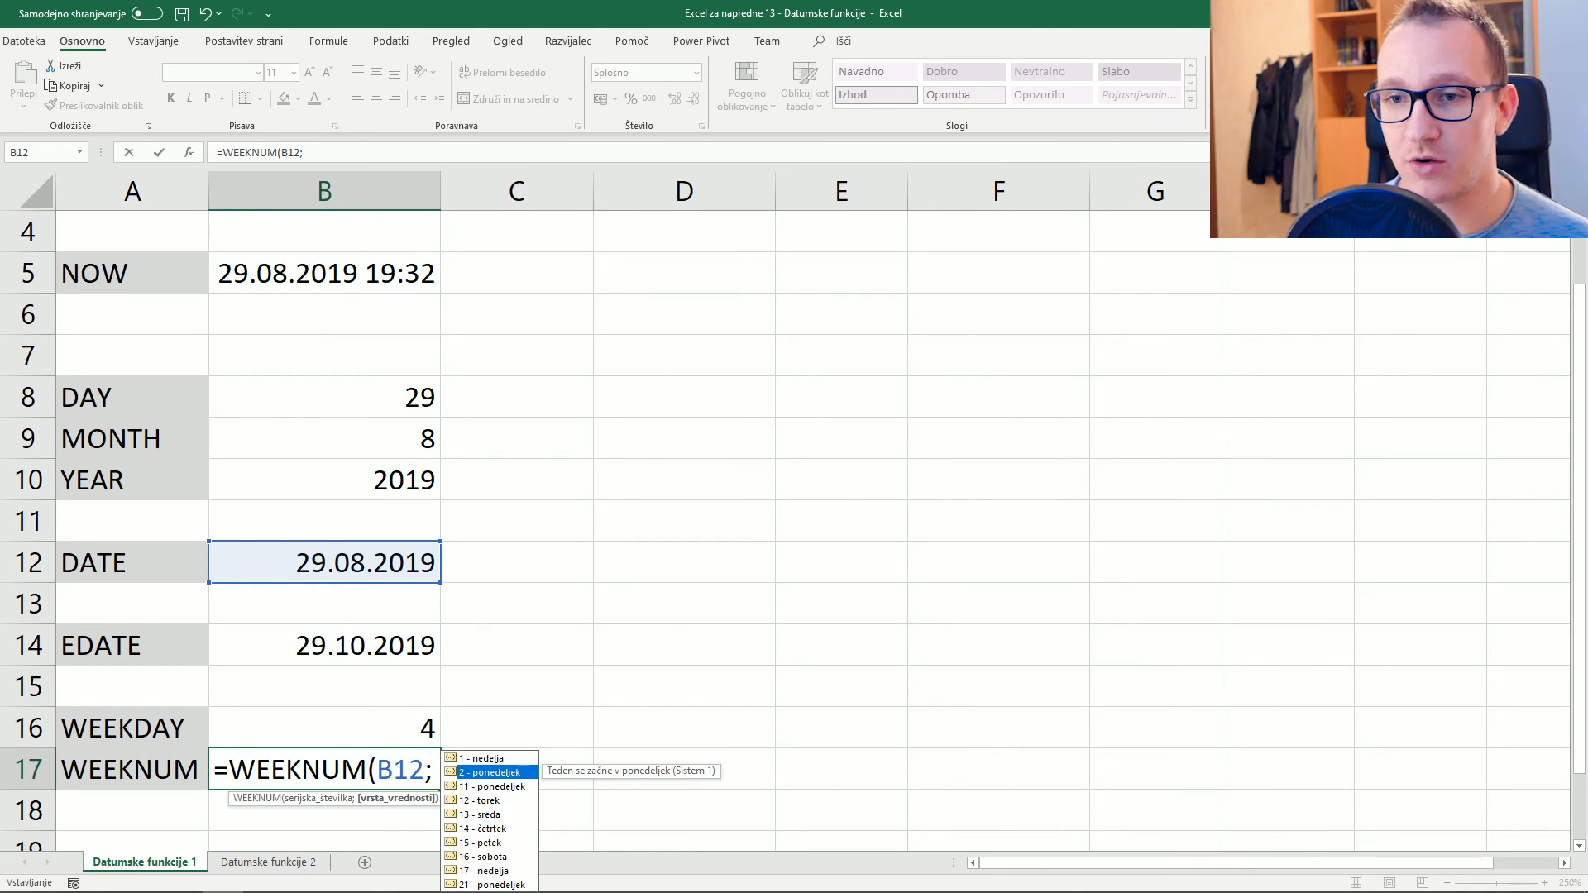
key("Tab")
key("Return")
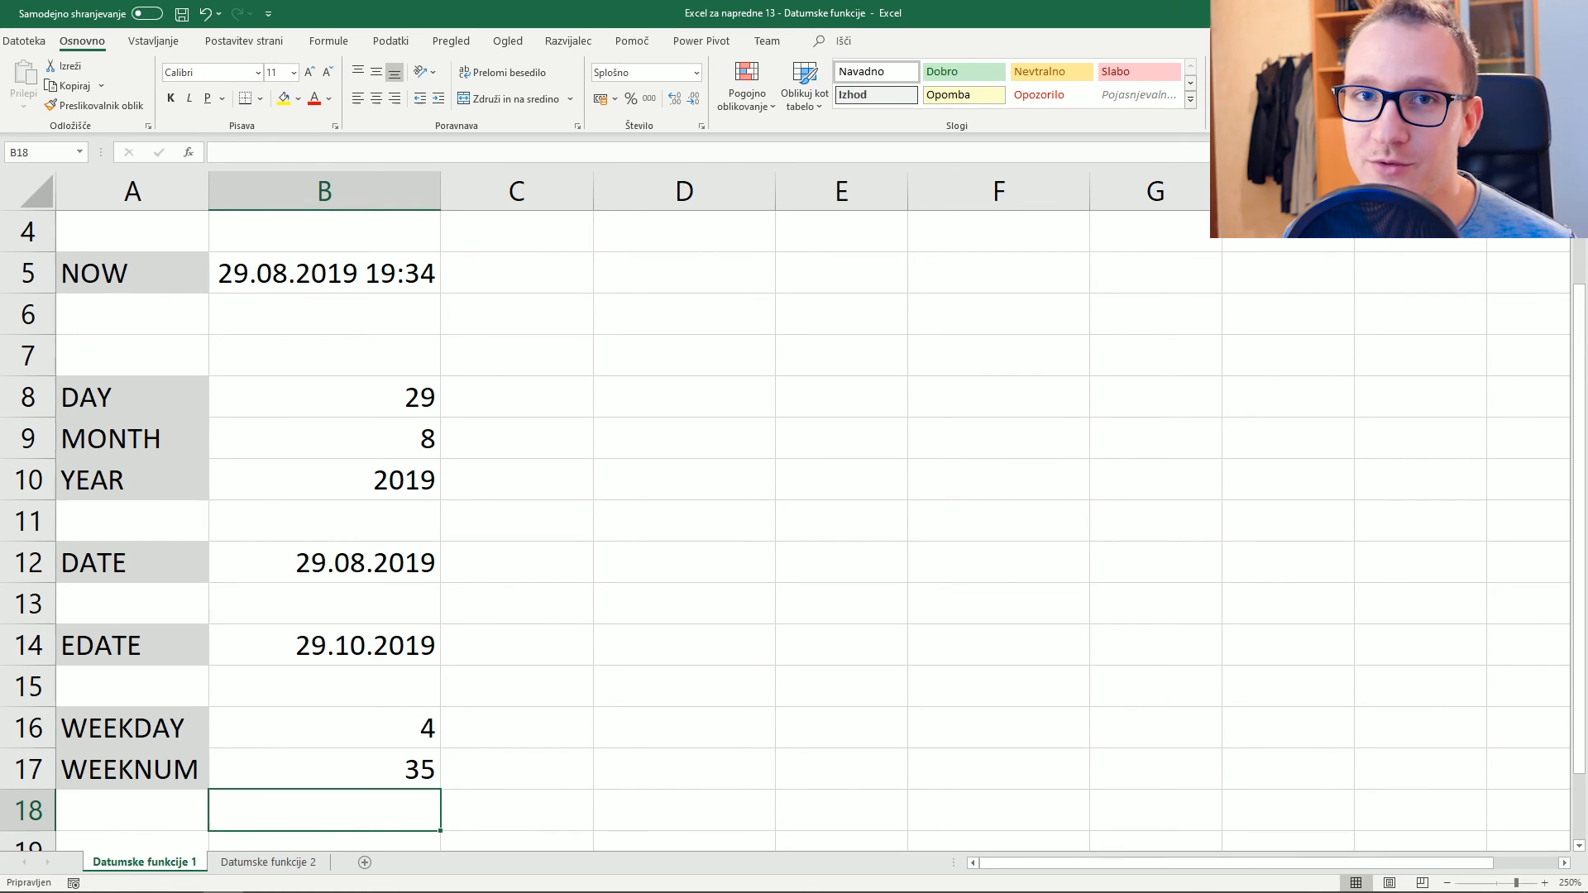
Switch to the Datumske funkcije 2 sheet
key("ctrl+Page_Down")
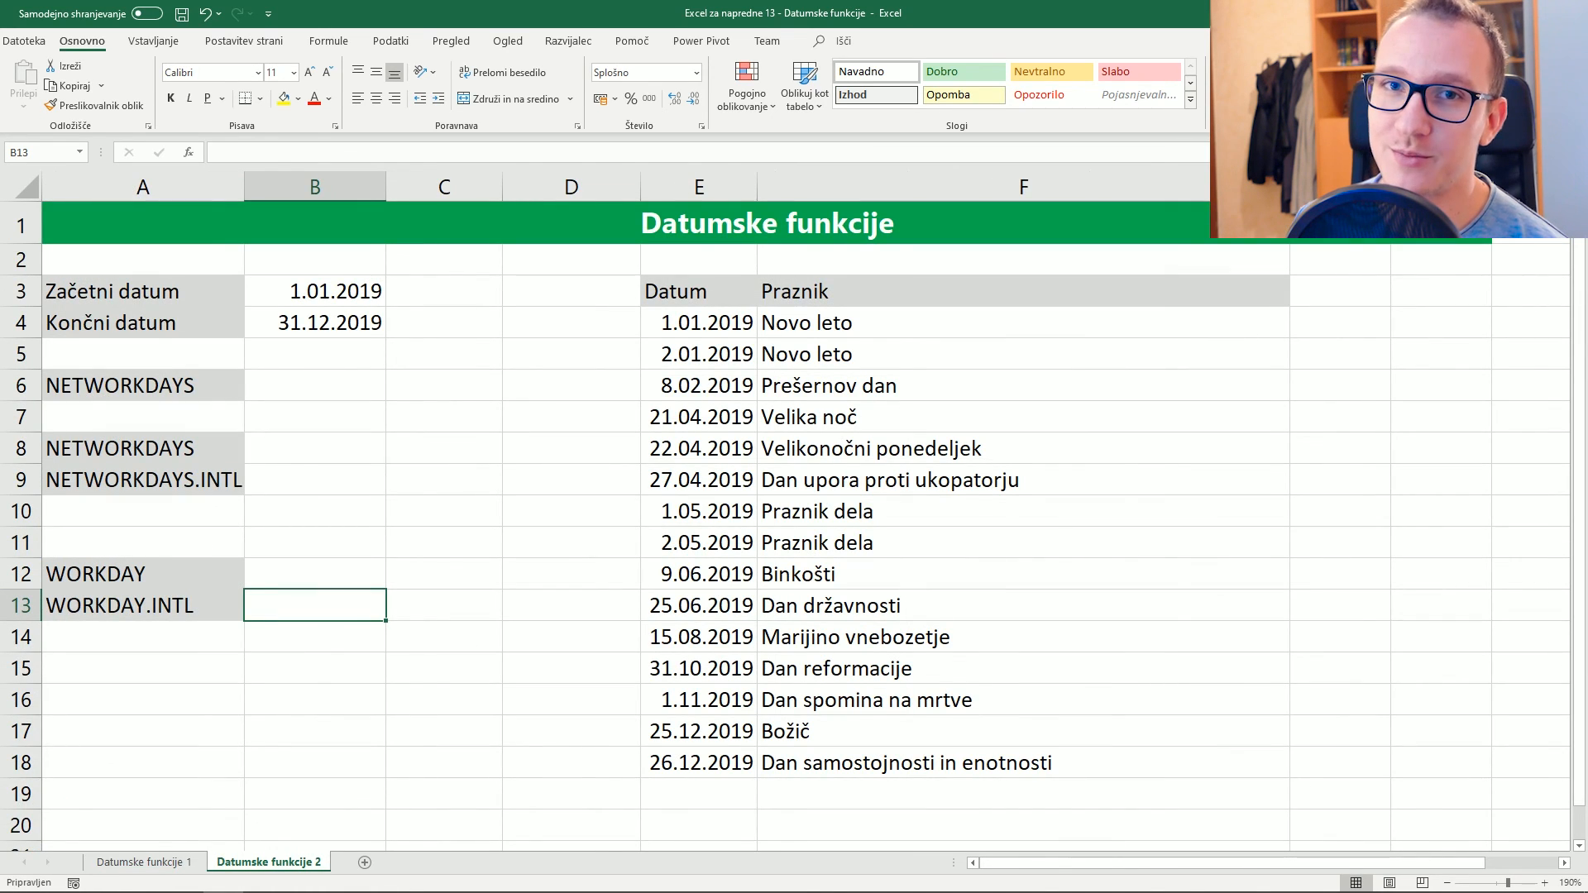